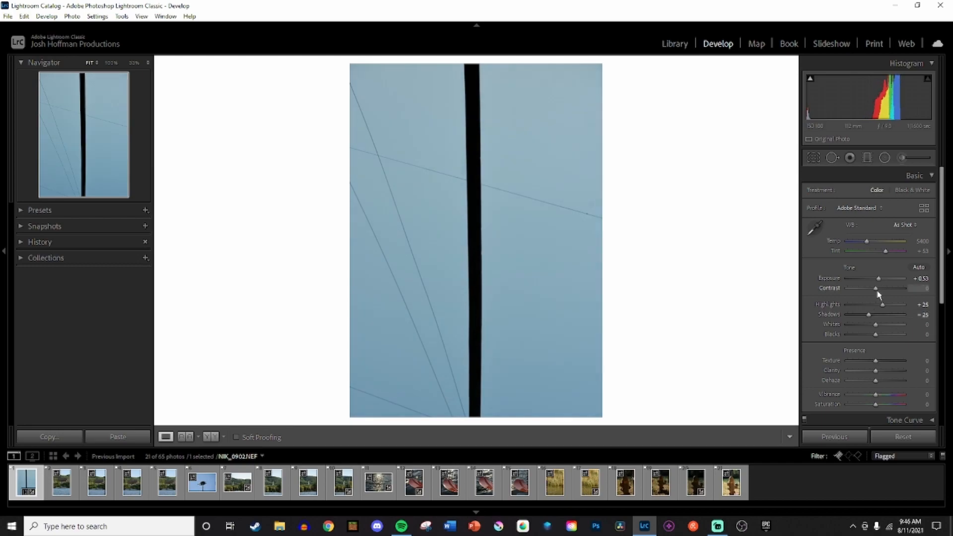
# - Turn the pole photo nearly black and white with Vibrance -100, Saturation -77, Blacks -100 and Texture +37
pyautogui.scroll(-3, 876, 280)
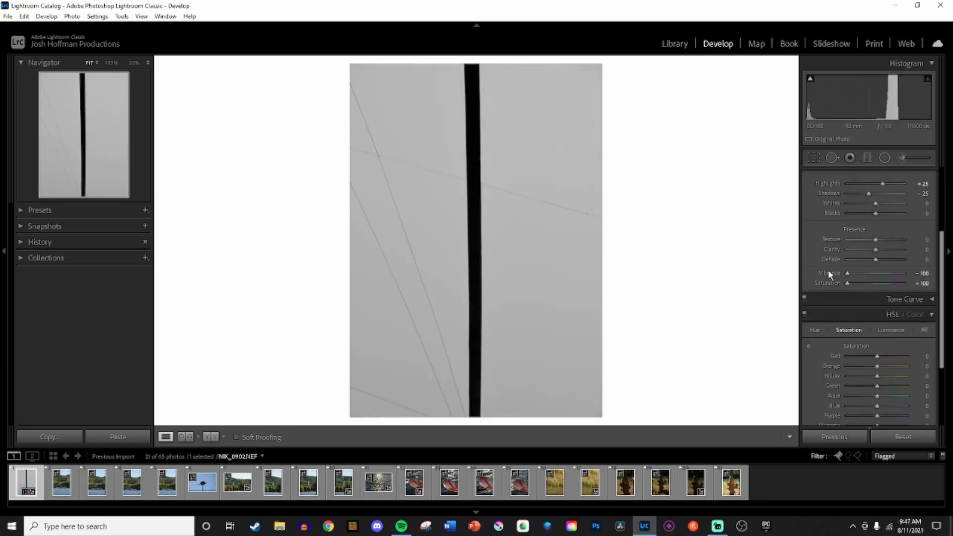
pyautogui.scroll(1, 844, 278)
pyautogui.hotkey('ctrl', 'z')
pyautogui.moveTo(886, 281); pyautogui.dragTo(850, 247)
pyautogui.scroll(-2, 886, 250)
# - Export the pole photo to the Aug 08 folder with a custom file name starting with "Aug 8-"
pyautogui.click(8, 16)
pyautogui.click(29, 150)
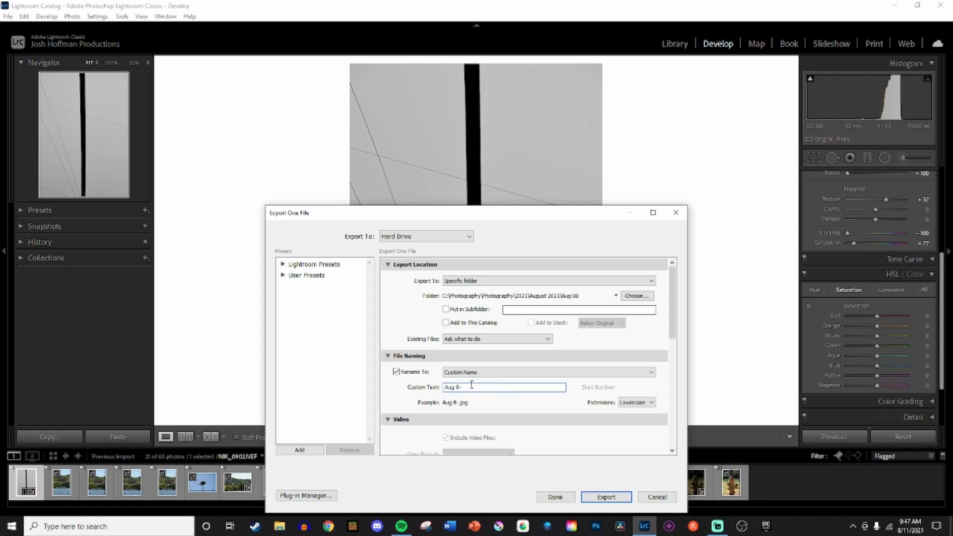
pyautogui.press('Return')
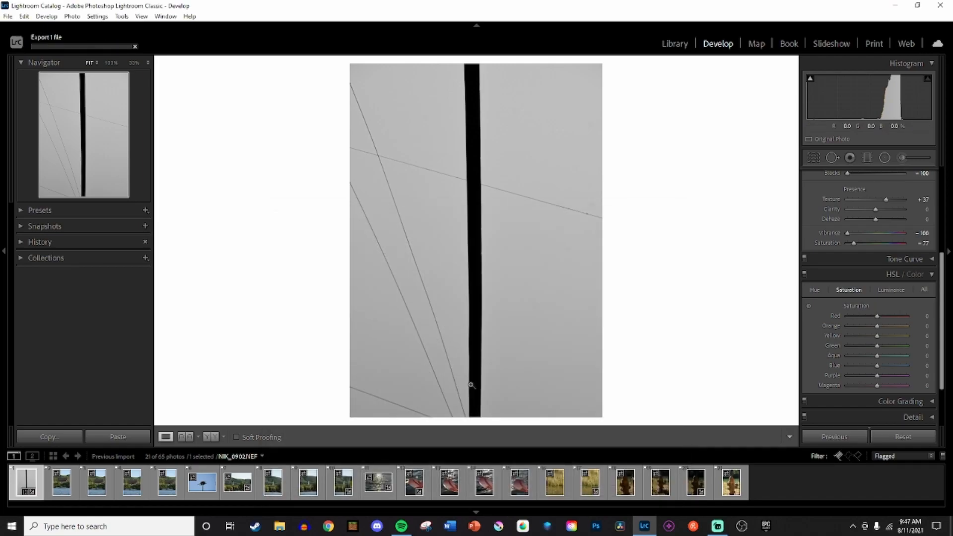
# - Open the waterside house photo NIK_0905 and crop away part of the sky and the water
pyautogui.press('Right')
pyautogui.press('Right')
pyautogui.press('Right')
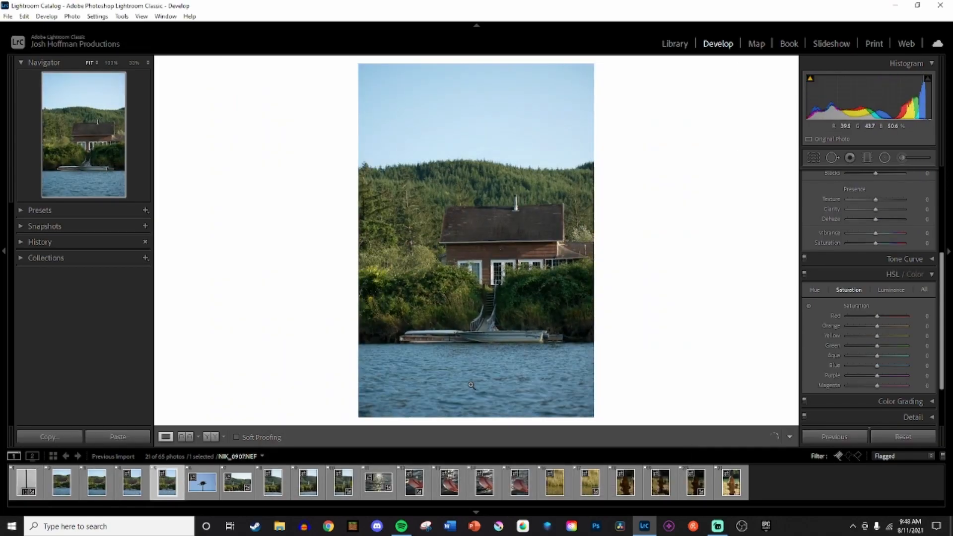
pyautogui.press('Left')
pyautogui.press('Left')
pyautogui.press('r')
pyautogui.moveTo(476, 417); pyautogui.dragTo(479, 381)
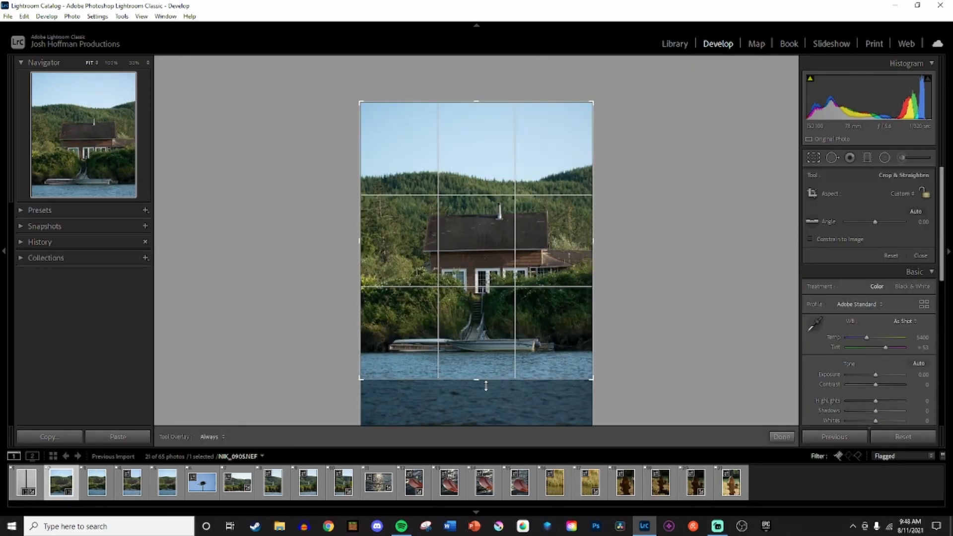
pyautogui.click(782, 438)
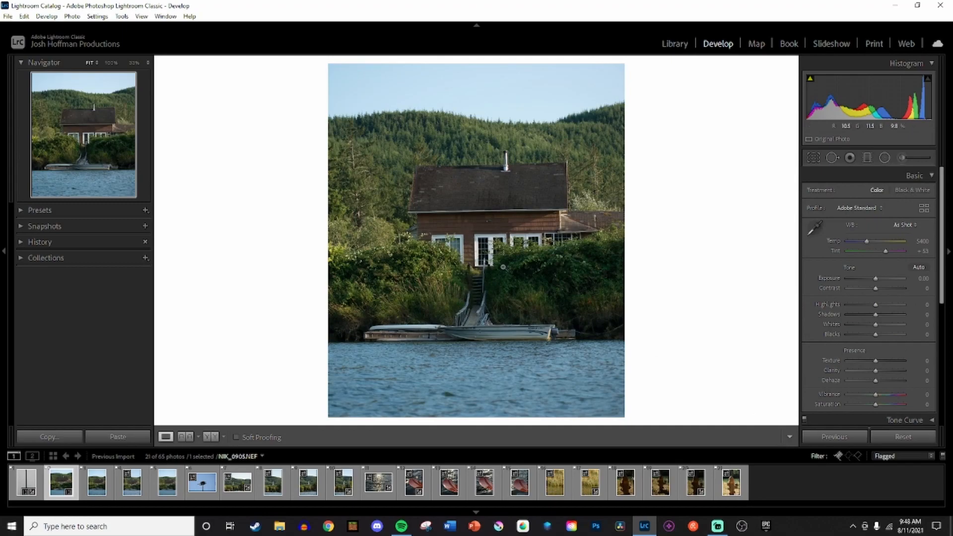
pyautogui.click(812, 157)
pyautogui.moveTo(491, 90)
pyautogui.mouseDown()
pyautogui.moveTo(481, 93)
pyautogui.moveTo(491, 92)
pyautogui.mouseUp()
pyautogui.hotkey('ctrl', 'z')
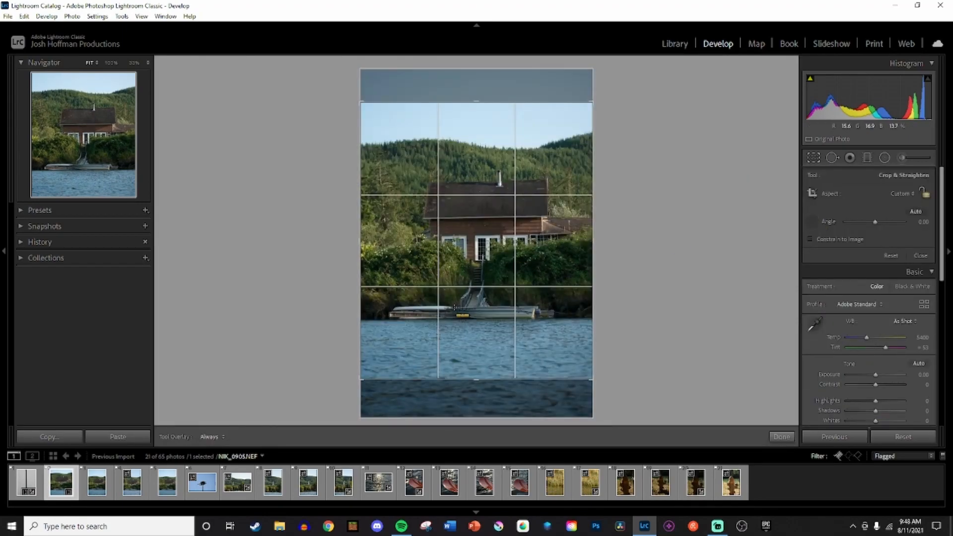
pyautogui.press('Return')
# - Darken the cropped house photo by setting Exposure to -0.49
pyautogui.moveTo(878, 278); pyautogui.dragTo(877, 309)
pyautogui.doubleClick(876, 309)
pyautogui.scroll(-1, 871, 347)
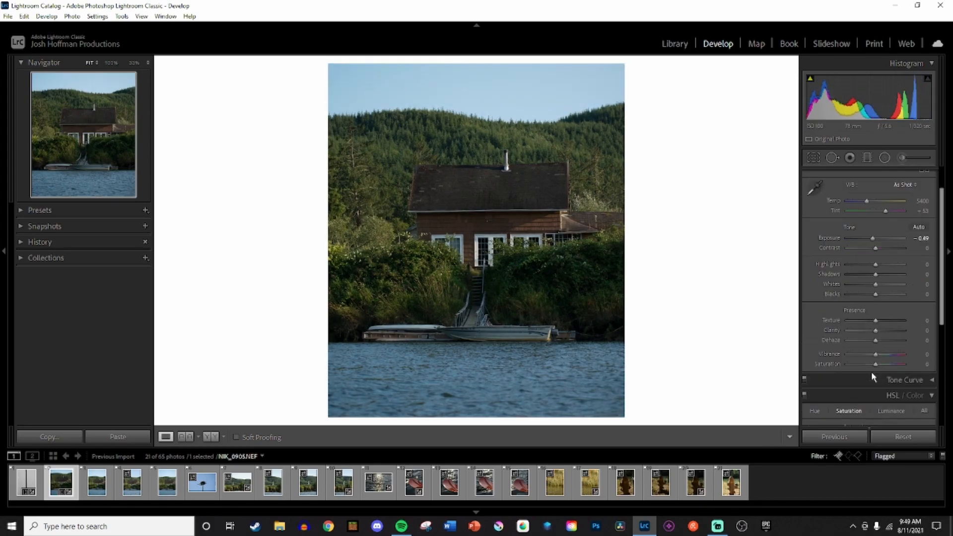
# - Try Highlights at -19 and Shadows at +7 on the house photo
pyautogui.moveTo(880, 284)
pyautogui.mouseDown()
pyautogui.moveTo(869, 295)
pyautogui.moveTo(872, 275)
pyautogui.mouseUp()
pyautogui.hotkey('ctrl', 'z')
pyautogui.doubleClick(870, 296)
pyautogui.doubleClick(883, 285)
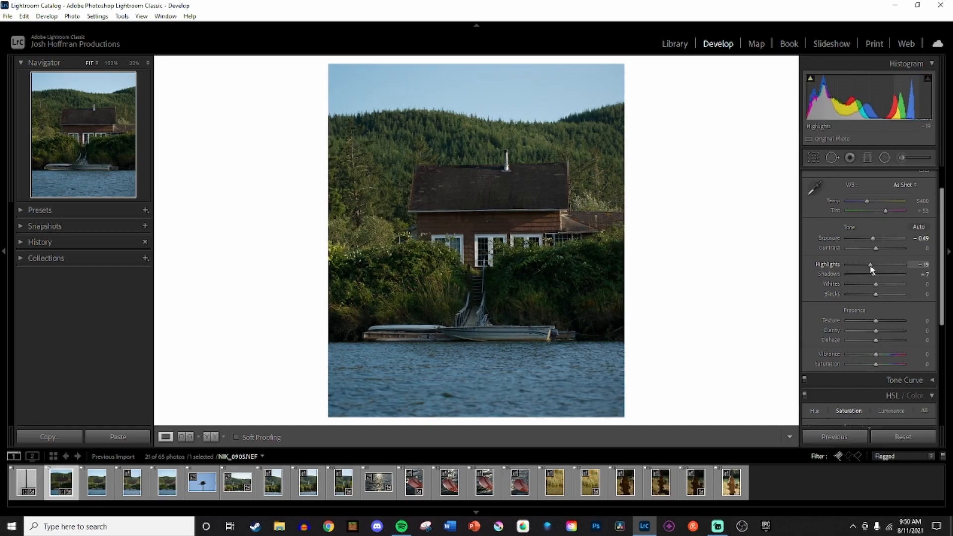
pyautogui.hotkey('ctrl', 'z')
# - Set the HSL saturation of the house photo to Orange +10, Yellow +20, Green +20 and Aqua +30
pyautogui.scroll(-3, 888, 306)
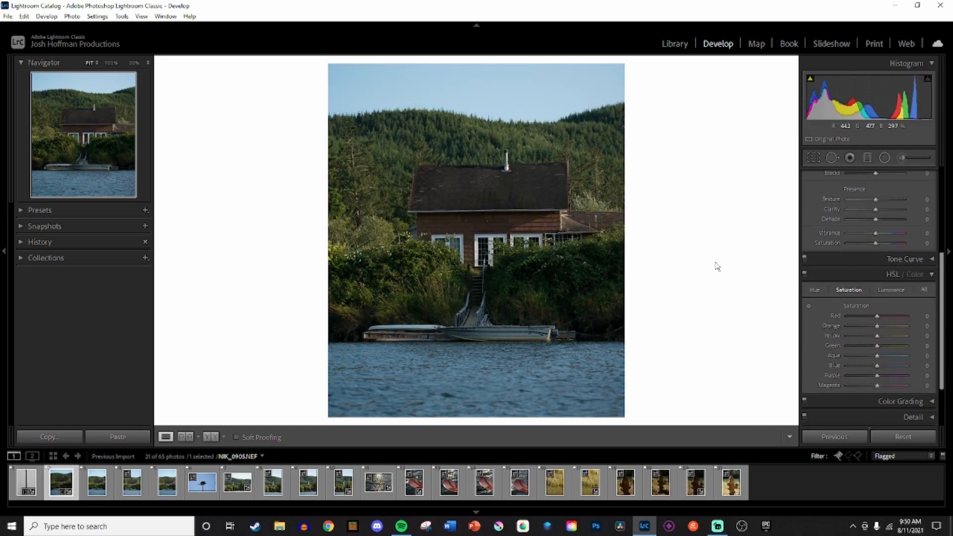
pyautogui.press('Down')
pyautogui.press('Up')
pyautogui.press('Up')
pyautogui.press('Up')
pyautogui.press('Up')
pyautogui.press('Up')
pyautogui.press('Up')
pyautogui.press('Up')
pyautogui.press('Up')
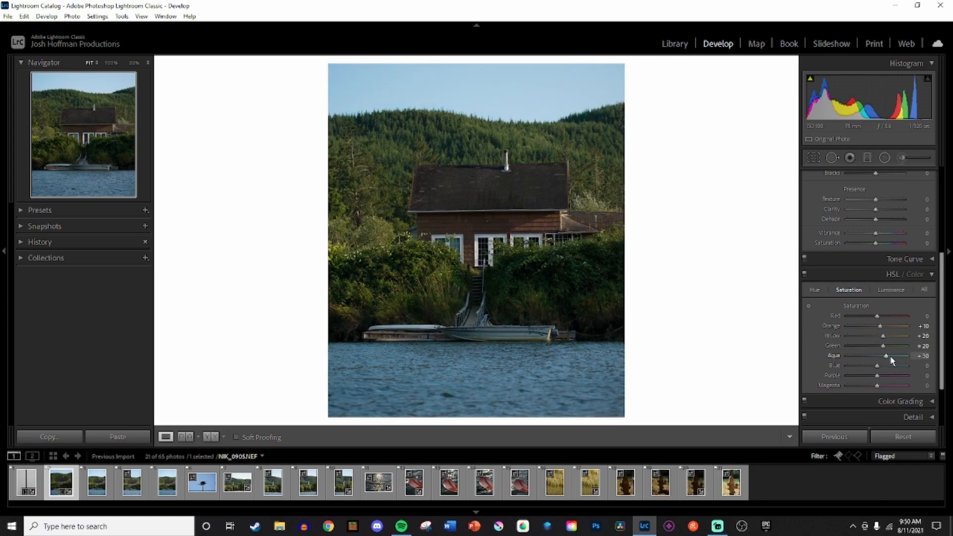
# - Set the HSL luminance of the house photo to Aqua +13 and Blue +27
pyautogui.moveTo(874, 367); pyautogui.dragTo(884, 366)
pyautogui.hotkey('ctrl', 'z')
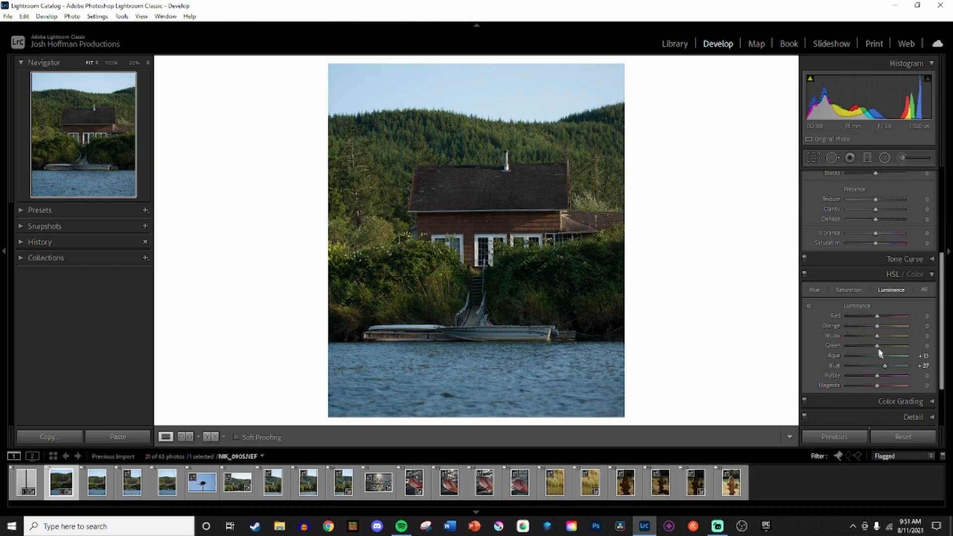
pyautogui.moveTo(877, 327); pyautogui.dragTo(878, 328)
# - Export the edited house photo NIK_0905
pyautogui.click(7, 15)
pyautogui.click(49, 151)
pyautogui.click(609, 437)
# - Open photo NIK_0906, crop it closer around the house and boat, and straighten it to an angle of -0.65
pyautogui.press('Right')
pyautogui.press('Left')
pyautogui.press('Right')
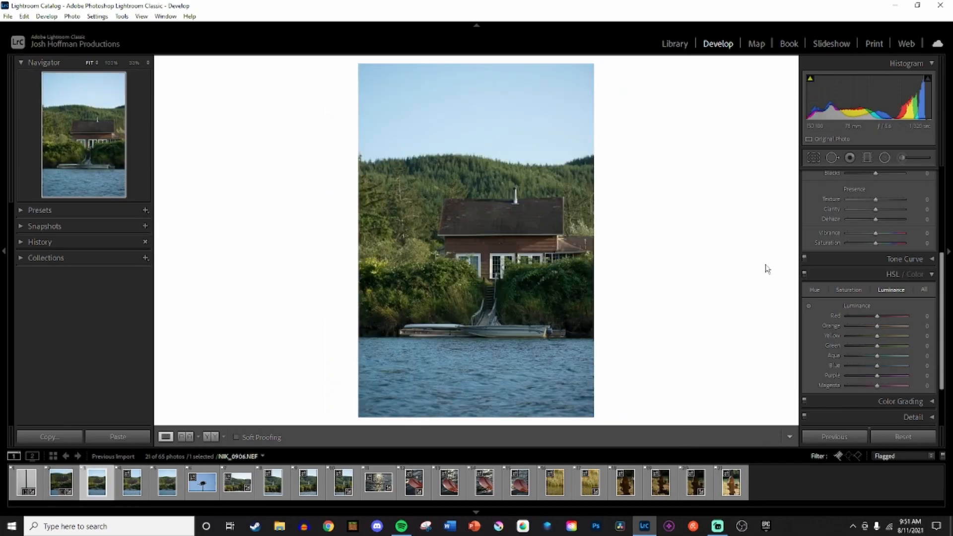
pyautogui.press('r')
pyautogui.moveTo(541, 323); pyautogui.dragTo(541, 324)
pyautogui.click(813, 158)
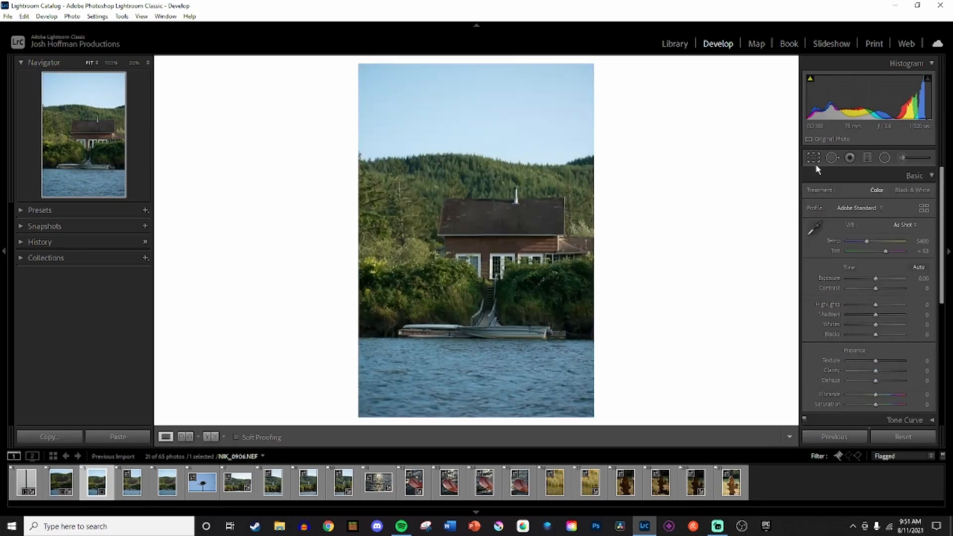
pyautogui.click(813, 157)
pyautogui.press('g')
pyautogui.press('d')
pyautogui.click(813, 158)
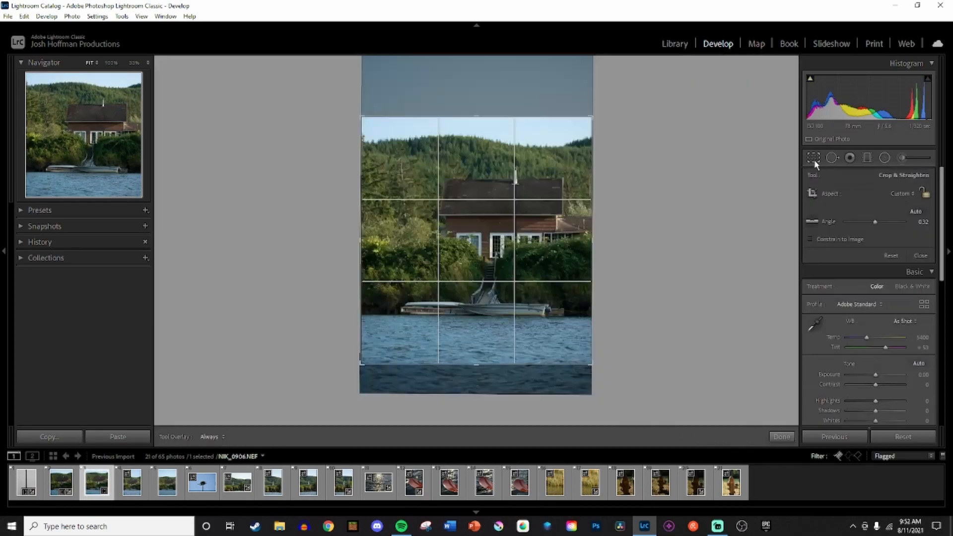
pyautogui.moveTo(560, 180); pyautogui.dragTo(561, 180)
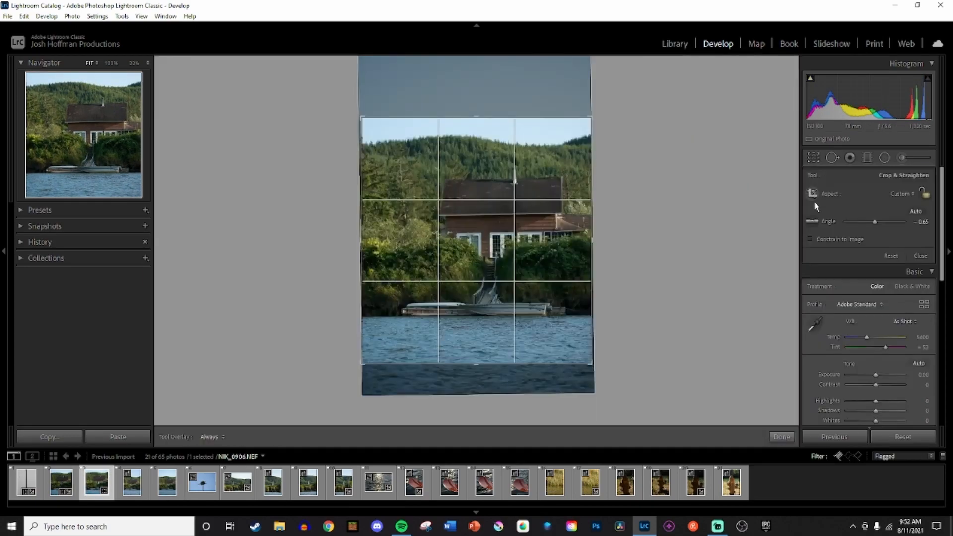
pyautogui.press('Return')
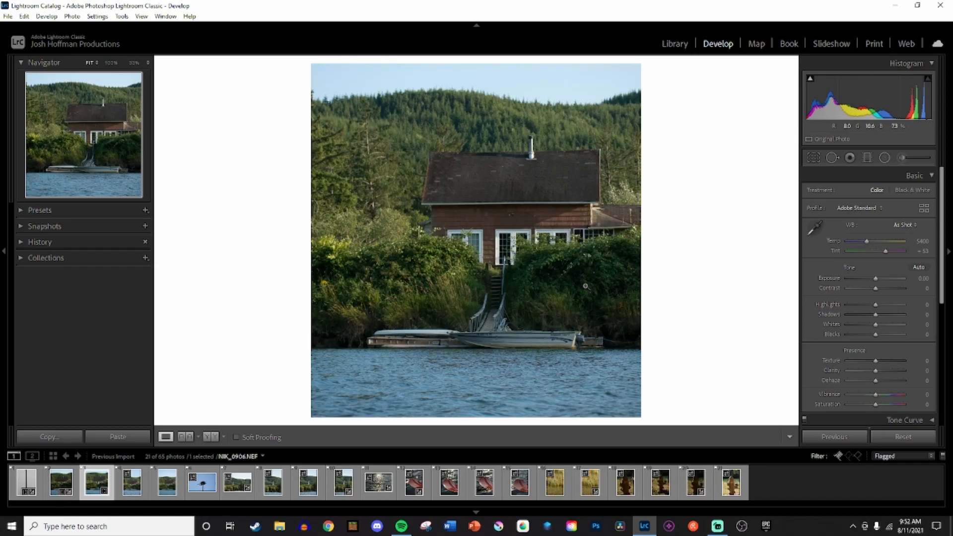
# - Set Exposure to -0.09 on NIK_0906 and try Contrast at -30
pyautogui.click(874, 278)
pyautogui.click(878, 288)
pyautogui.click(922, 288)
pyautogui.write('60')
pyautogui.press('Return')
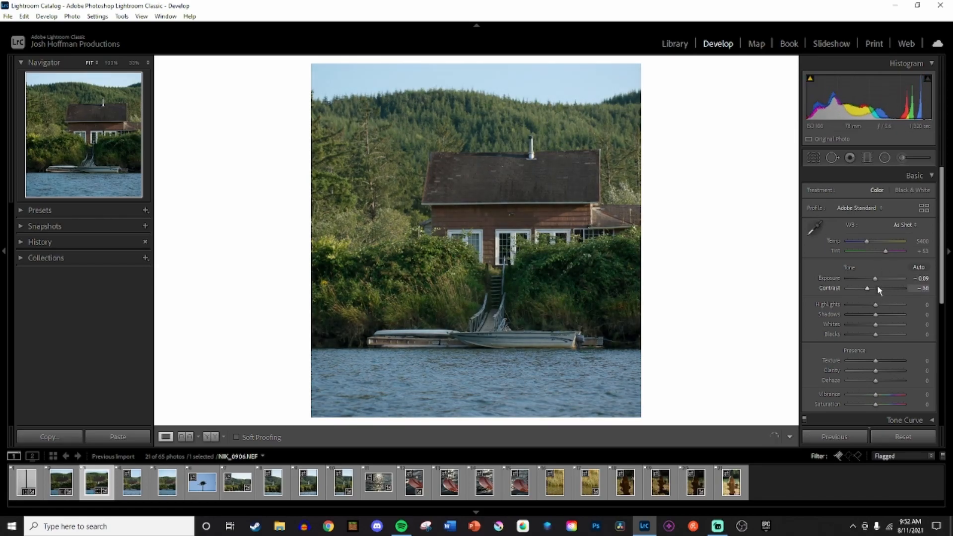
# - Set Contrast to +7, Highlights -32, Shadows -11, Whites +28, Blacks -12, and both Texture and Clarity to +7
pyautogui.doubleClick(877, 288)
pyautogui.moveTo(878, 290); pyautogui.dragTo(879, 288)
pyautogui.moveTo(875, 304); pyautogui.dragTo(879, 325)
pyautogui.hotkey('ctrl', 'z')
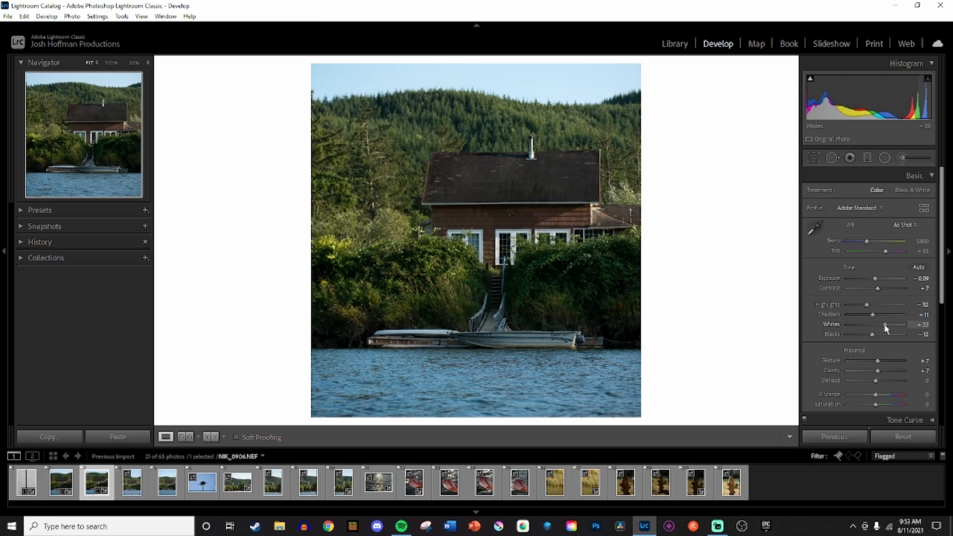
# - Set the HSL luminance of NIK_0906 to Orange +22, Yellow +23, Green +25, Aqua +20 and Blue -27
pyautogui.scroll(-5, 881, 352)
pyautogui.moveTo(874, 304); pyautogui.dragTo(877, 305)
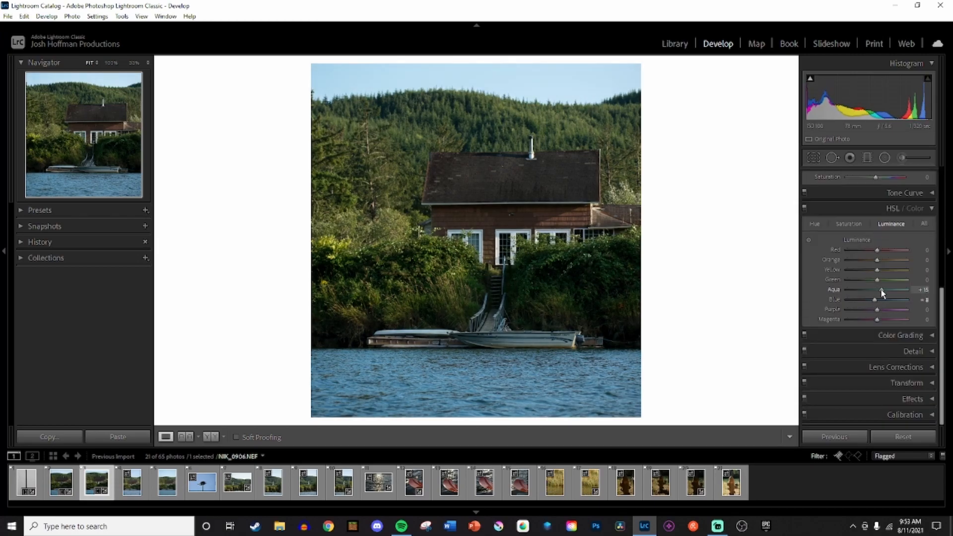
pyautogui.moveTo(883, 282); pyautogui.dragTo(877, 282)
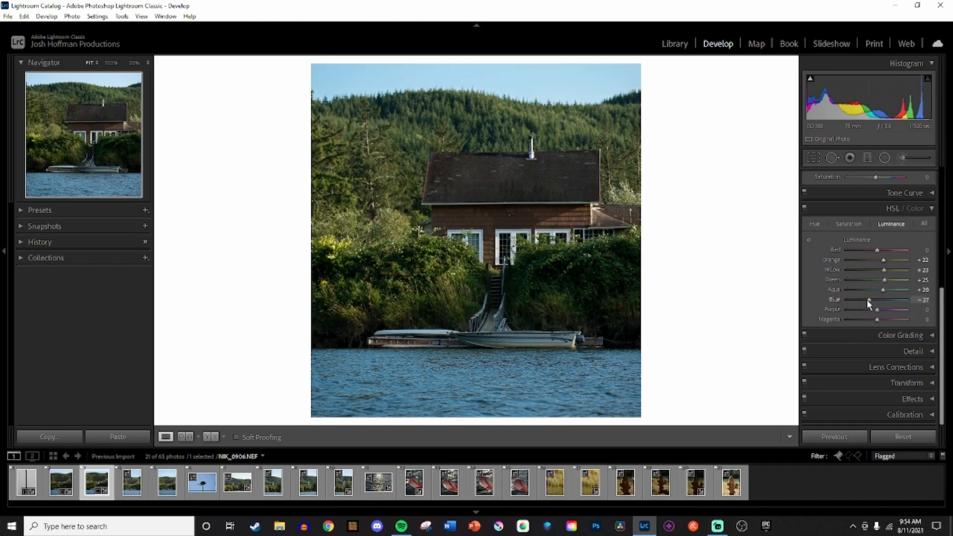
# - Set the HSL saturation of NIK_0906 to Orange +15, Yellow +12, Green +15, Aqua +15 and Blue +12
pyautogui.click(848, 224)
pyautogui.moveTo(886, 269); pyautogui.dragTo(881, 270)
pyautogui.moveTo(877, 279); pyautogui.dragTo(878, 280)
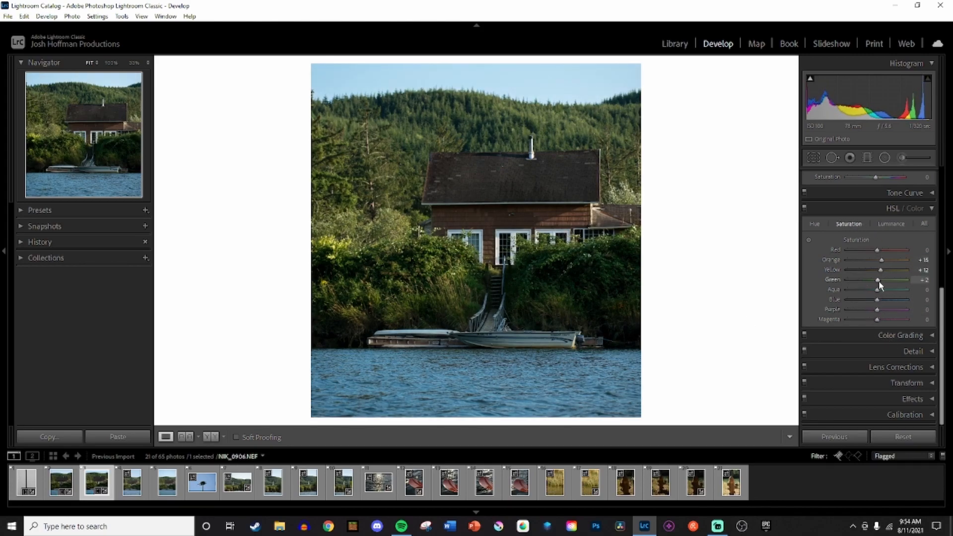
# - Export NIK_0906 to the Aug 08 folder with the custom name "Aug 08-03"
pyautogui.click(8, 15)
pyautogui.click(40, 149)
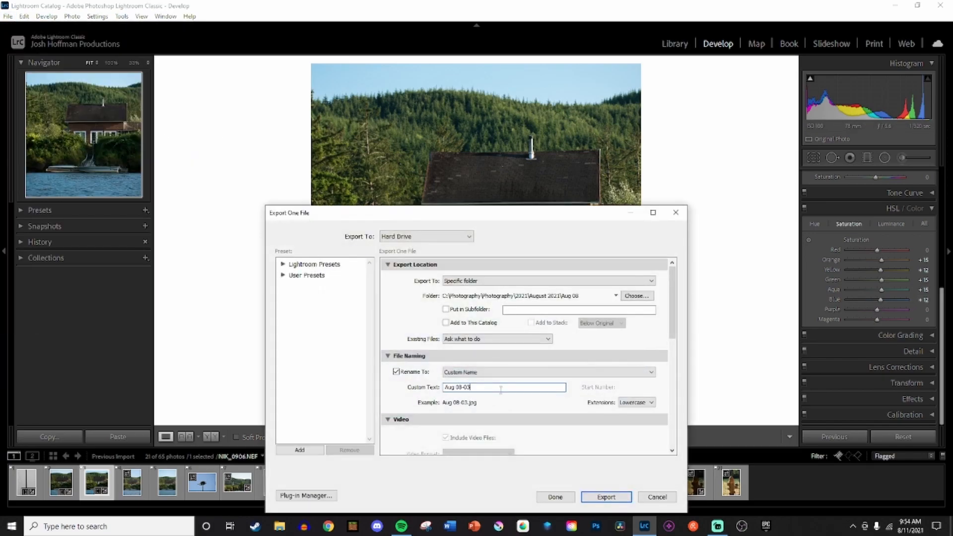
pyautogui.click(606, 495)
pyautogui.click(382, 253)
pyautogui.click(278, 259)
# - Readjust the crop of NIK_0906 around the house and boat and export the recropped photo
pyautogui.press('r')
pyautogui.press('r')
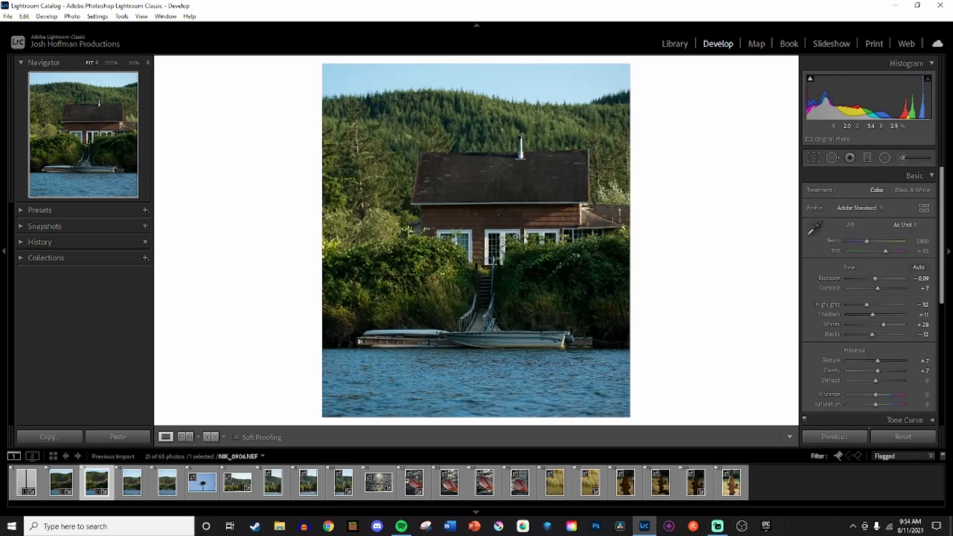
pyautogui.press('r')
pyautogui.press('r')
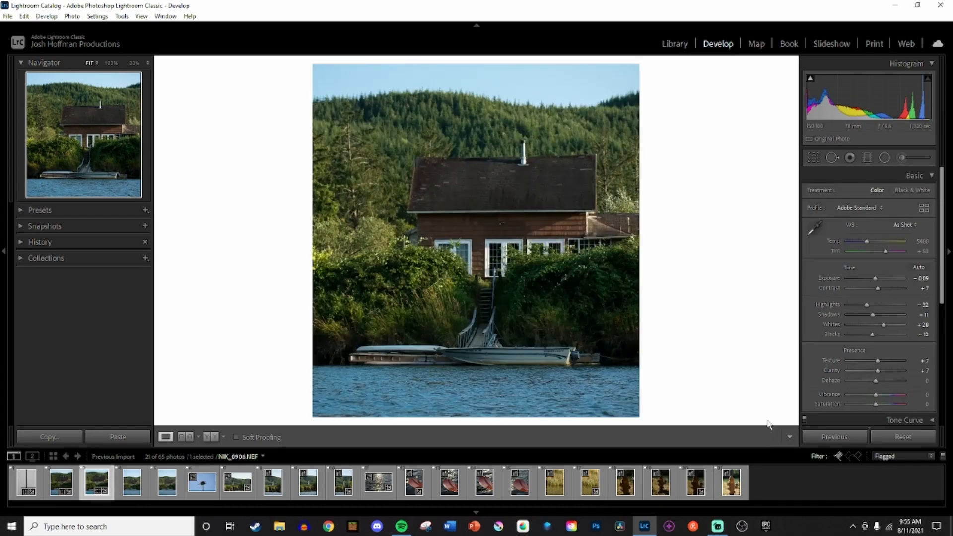
pyautogui.hotkey('ctrl', 'shift', 'e')
pyautogui.press('Return')
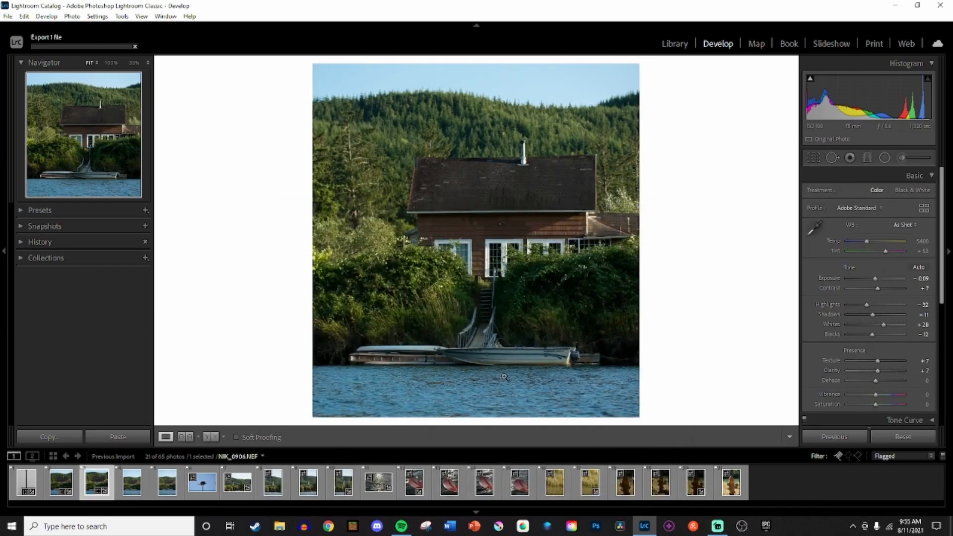
# - Copy the develop settings of NIK_0906 and paste them onto photo NIK_0908
pyautogui.click(132, 481)
pyautogui.click(92, 484)
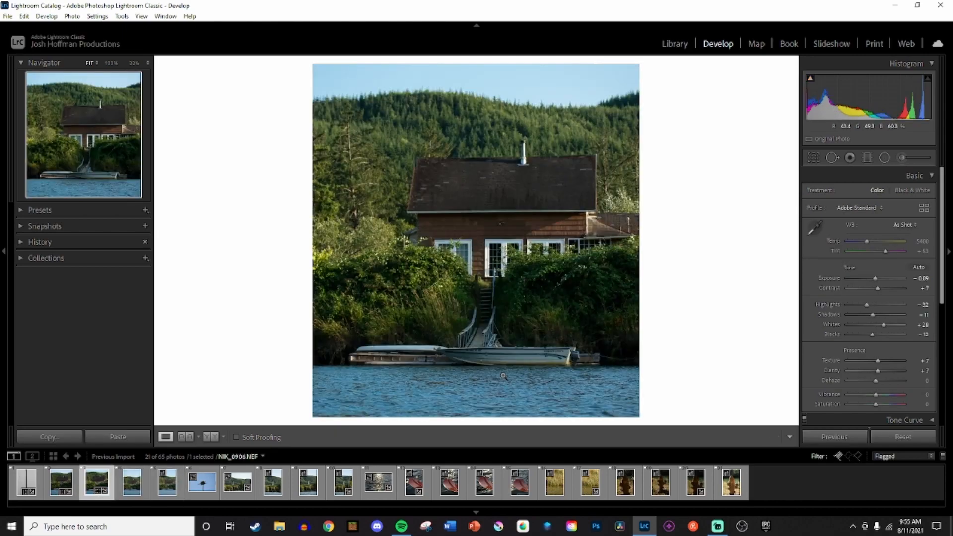
pyautogui.rightClick(88, 487)
pyautogui.moveTo(149, 376)
pyautogui.click(238, 376)
pyautogui.click(167, 481)
pyautogui.rightClick(169, 485)
pyautogui.click(318, 376)
pyautogui.rightClick(164, 486)
pyautogui.moveTo(238, 383)
pyautogui.click(323, 385)
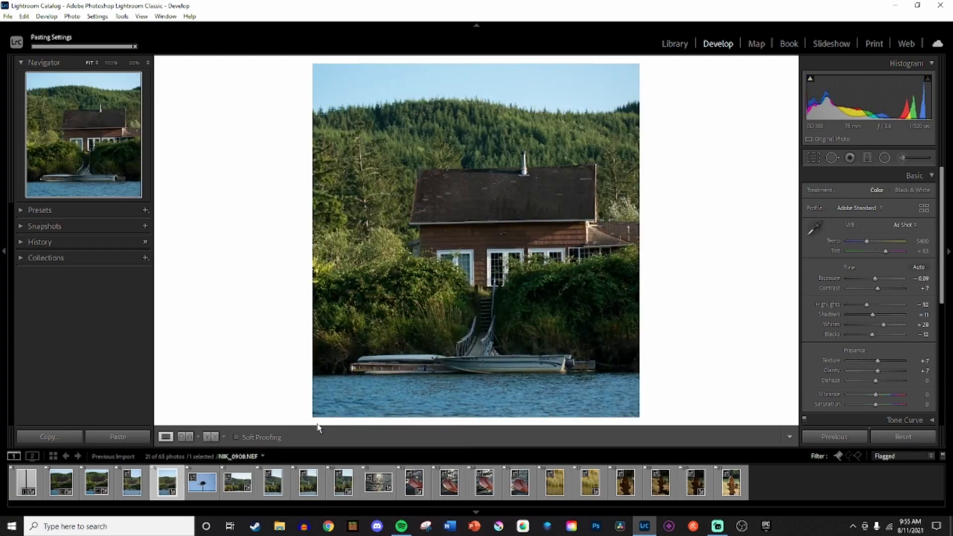
# - Try to readjust the crop and straightening of NIK_0908
pyautogui.press('r')
pyautogui.click(781, 437)
pyautogui.press('r')
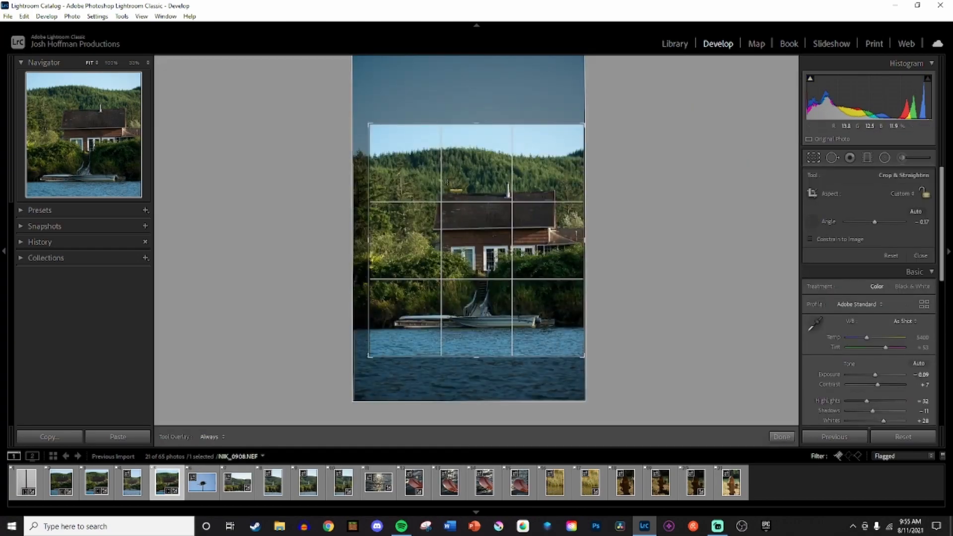
pyautogui.moveTo(549, 189); pyautogui.dragTo(552, 187)
pyautogui.hotkey('ctrl', 'z')
pyautogui.hotkey('ctrl', 'z')
pyautogui.click(812, 158)
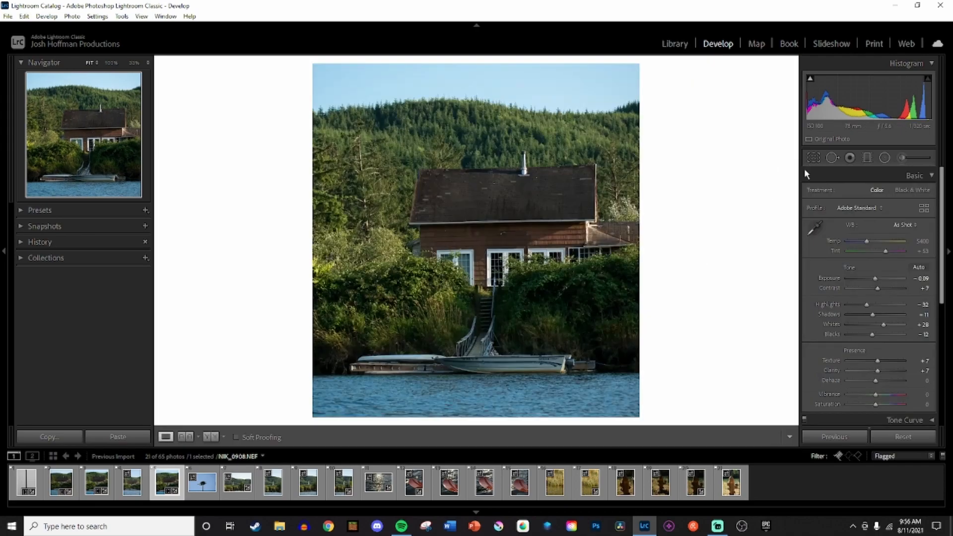
# - Undo the last Exposure change on NIK_0908
pyautogui.hotkey('ctrl', 'z')
pyautogui.hotkey('ctrl', 'z')
pyautogui.hotkey('ctrl', 'z')
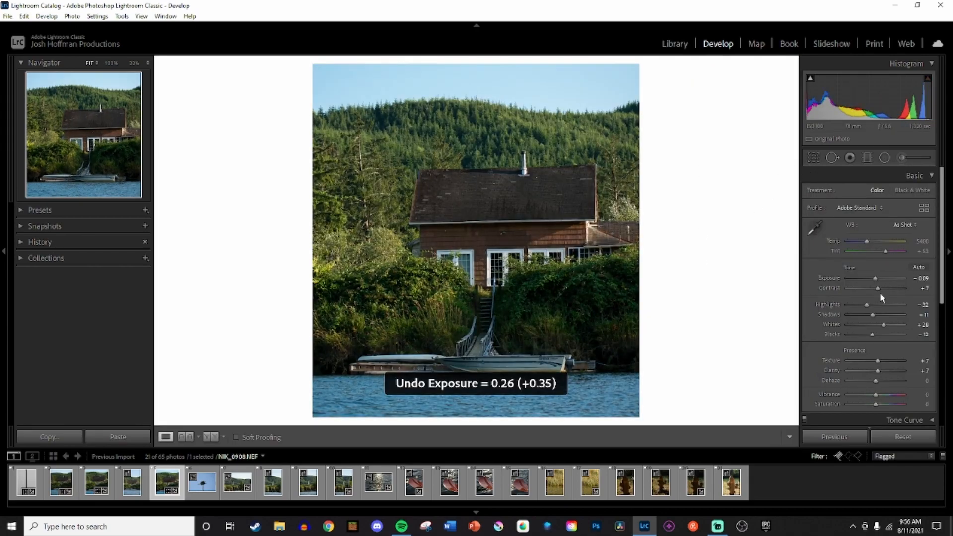
pyautogui.hotkey('ctrl', 'y')
pyautogui.hotkey('ctrl', 'y')
# - Set NIK_0908 to Contrast -6, Highlights -17, Shadows -6, Whites +38, Blacks -22, Texture +17 and Clarity +12
pyautogui.moveTo(873, 279); pyautogui.dragTo(875, 361)
pyautogui.moveTo(878, 370); pyautogui.dragTo(881, 373)
# - Set the HSL Blue luminance of NIK_0908 to -17 and its Green saturation to +23
pyautogui.scroll(-5, 880, 374)
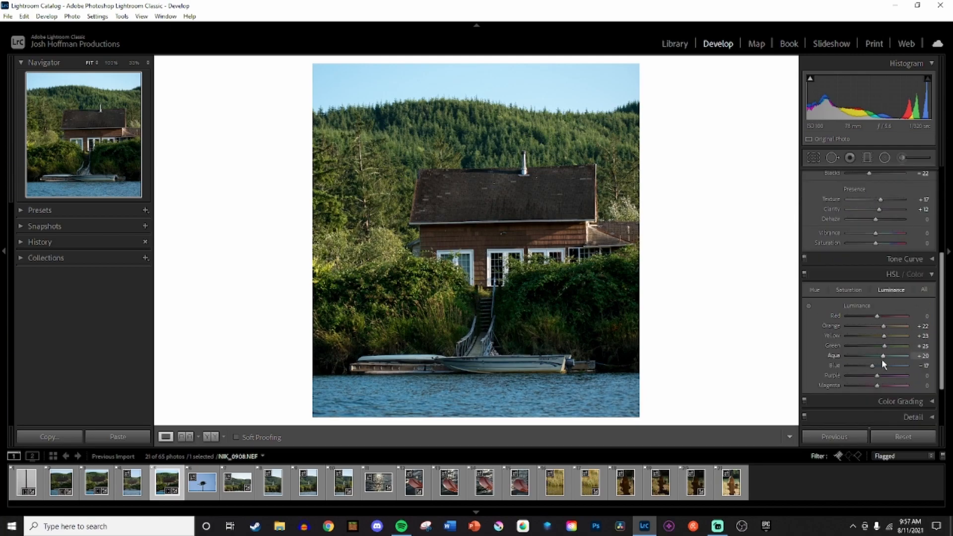
pyautogui.moveTo(885, 349)
pyautogui.mouseDown()
pyautogui.moveTo(856, 347)
pyautogui.moveTo(876, 350)
pyautogui.mouseUp()
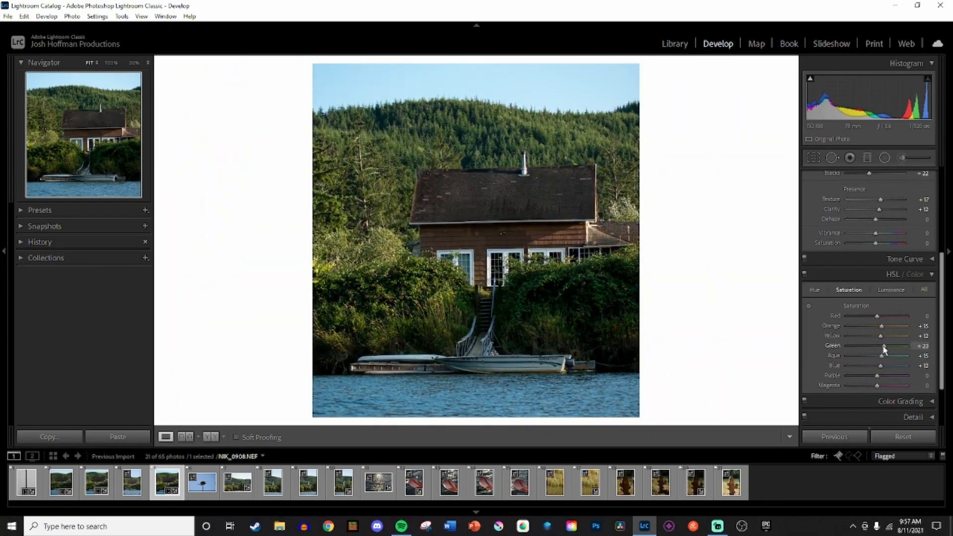
# - Collapse the HSL controls, export the edited photo NIK_0908, and open the bird nest photo NIK_0912
pyautogui.click(881, 278)
pyautogui.click(409, 284)
pyautogui.click(409, 284)
pyautogui.click(8, 16)
pyautogui.click(30, 149)
pyautogui.click(606, 493)
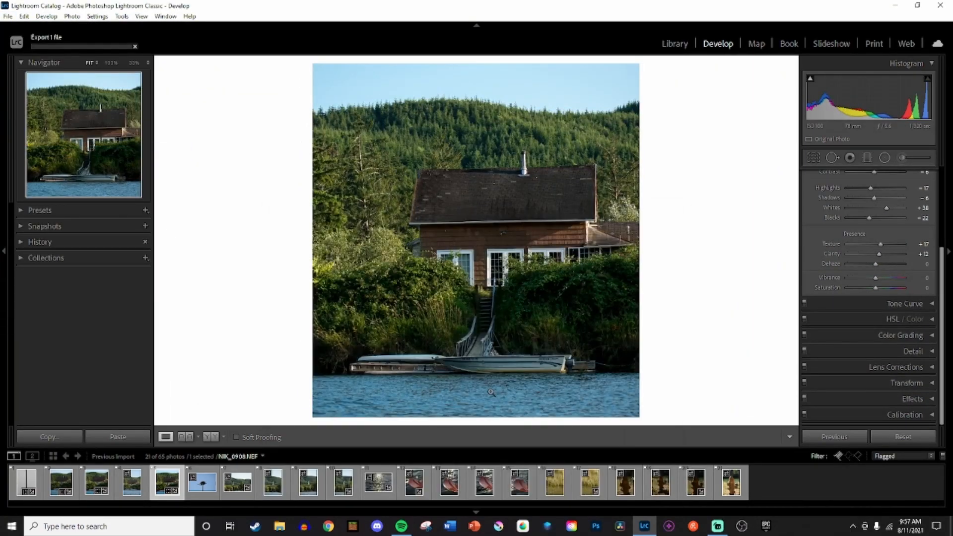
pyautogui.click(202, 481)
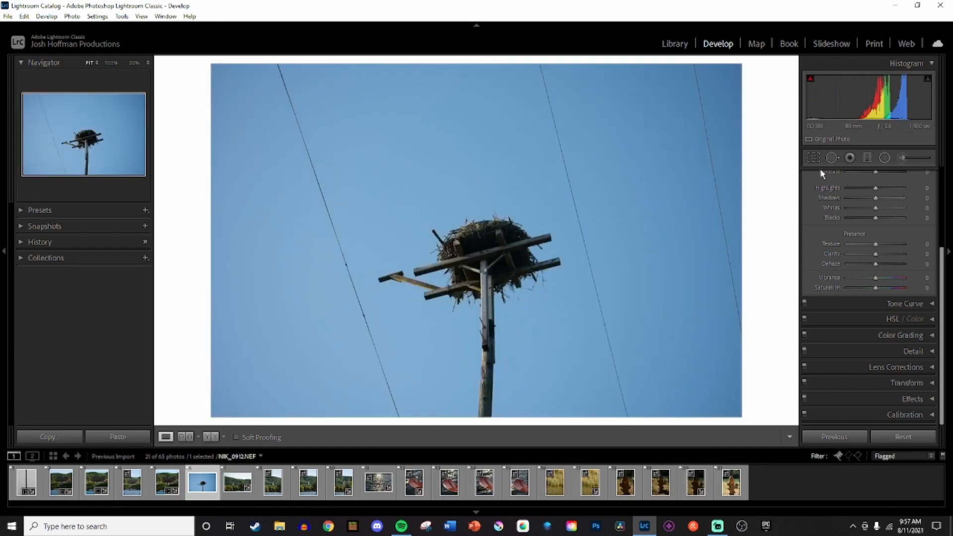
# - Set NIK_0912 to Exposure +0.50, Highlights +28, Shadows -21, Whites +11 and Blacks +21, and reset its Contrast
pyautogui.scroll(3, 869, 238)
pyautogui.click(858, 198)
pyautogui.click(938, 218)
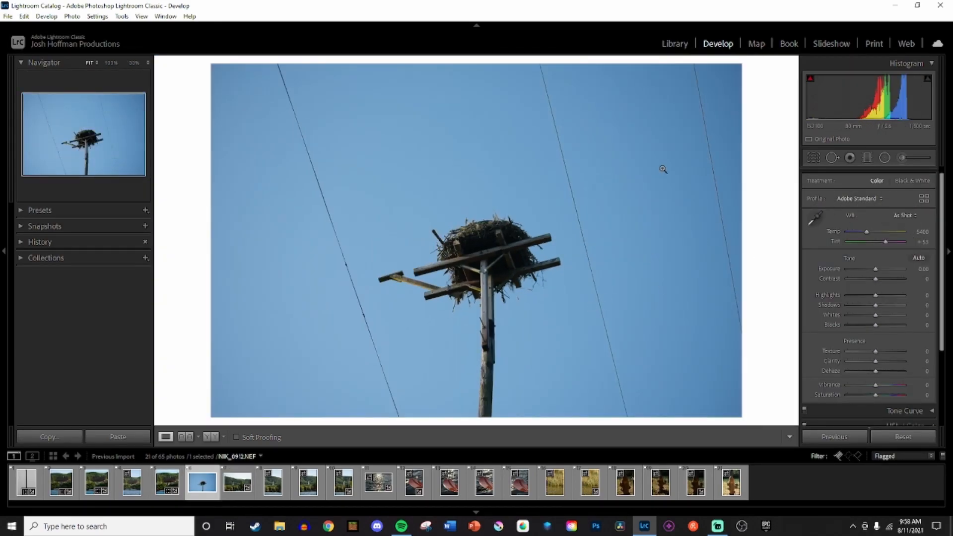
pyautogui.moveTo(862, 270); pyautogui.dragTo(865, 270)
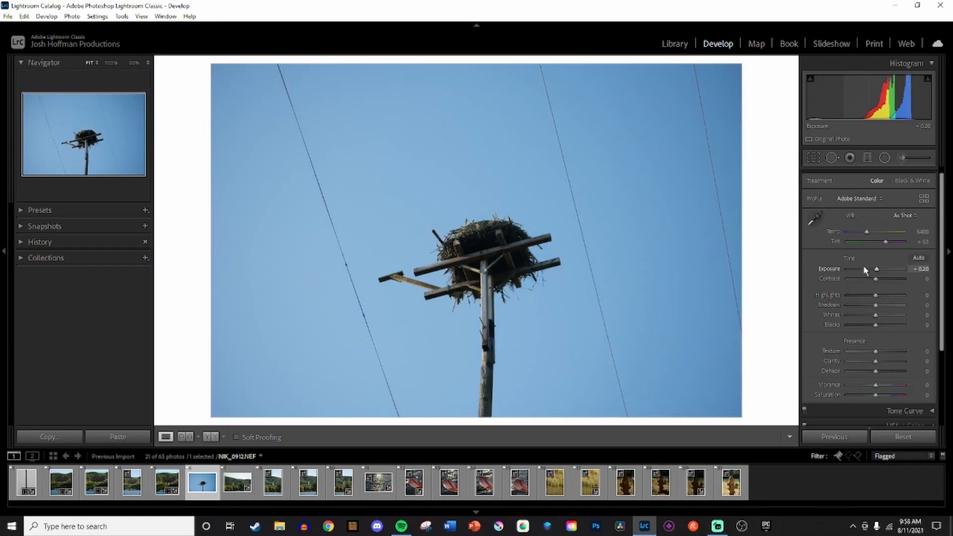
pyautogui.scroll(-12, 874, 277)
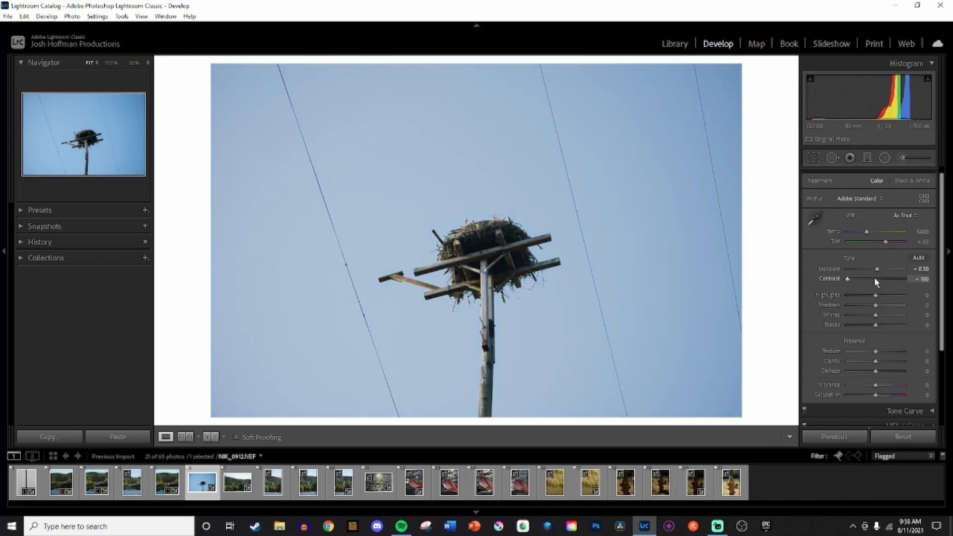
pyautogui.moveTo(875, 296)
pyautogui.mouseDown()
pyautogui.moveTo(856, 294)
pyautogui.moveTo(883, 295)
pyautogui.moveTo(869, 306)
pyautogui.mouseUp()
pyautogui.keyDown('shift'); pyautogui.doubleClick(877, 316); pyautogui.keyUp('shift')
pyautogui.keyDown('shift'); pyautogui.doubleClick(876, 324); pyautogui.keyUp('shift')
pyautogui.doubleClick(874, 278)
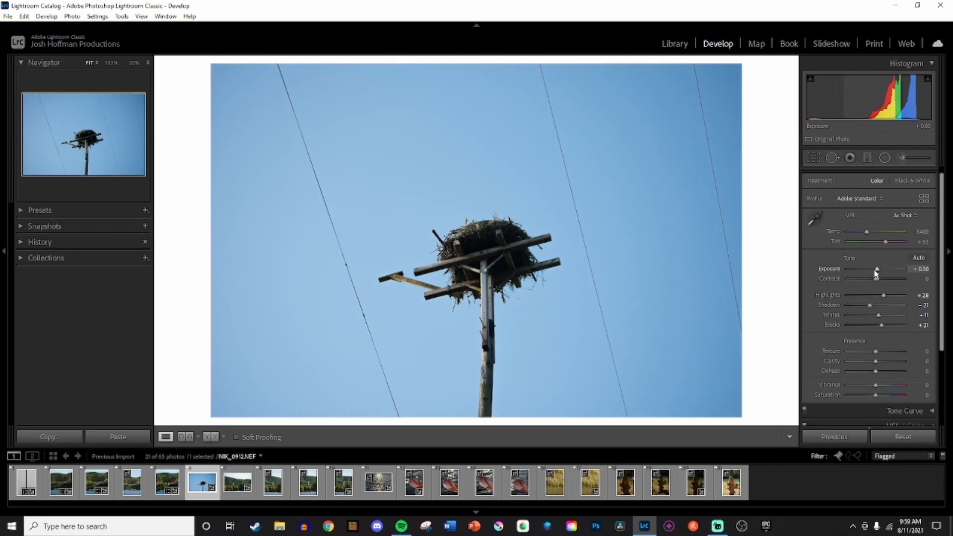
# - Set NIK_0912 to Exposure +0.20, Contrast +18, Texture -5, Clarity +5, Vibrance -100 and Saturation -12
pyautogui.moveTo(876, 275); pyautogui.dragTo(876, 308)
pyautogui.scroll(-3, 876, 298)
pyautogui.moveTo(875, 341); pyautogui.dragTo(872, 340)
pyautogui.moveTo(876, 331); pyautogui.dragTo(847, 340)
pyautogui.scroll(1, 869, 298)
pyautogui.moveTo(875, 251); pyautogui.dragTo(887, 257)
# - Crop the sides of NIK_0912 to narrow the frame around the bird nest
pyautogui.click(812, 157)
pyautogui.moveTo(764, 319); pyautogui.dragTo(665, 317)
pyautogui.press('Return')
pyautogui.press('r')
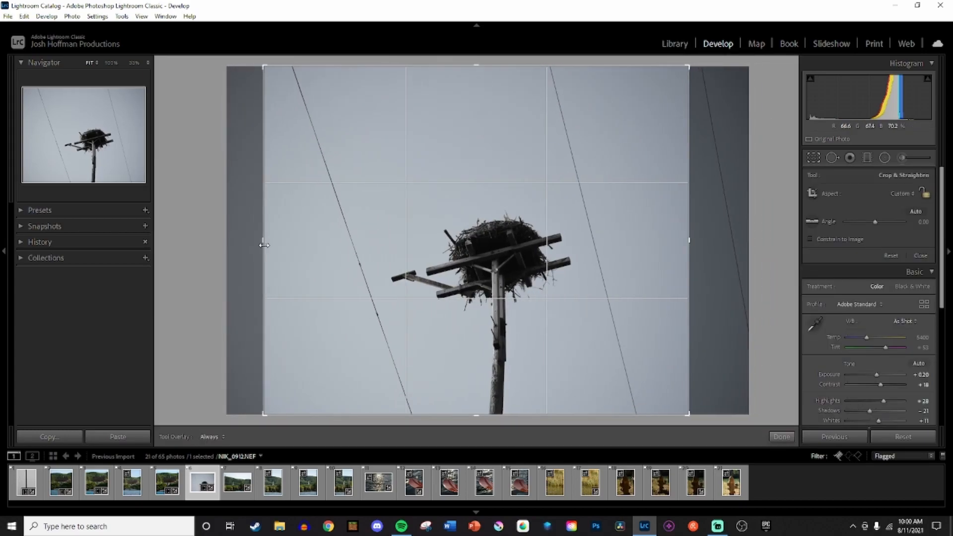
pyautogui.press('Return')
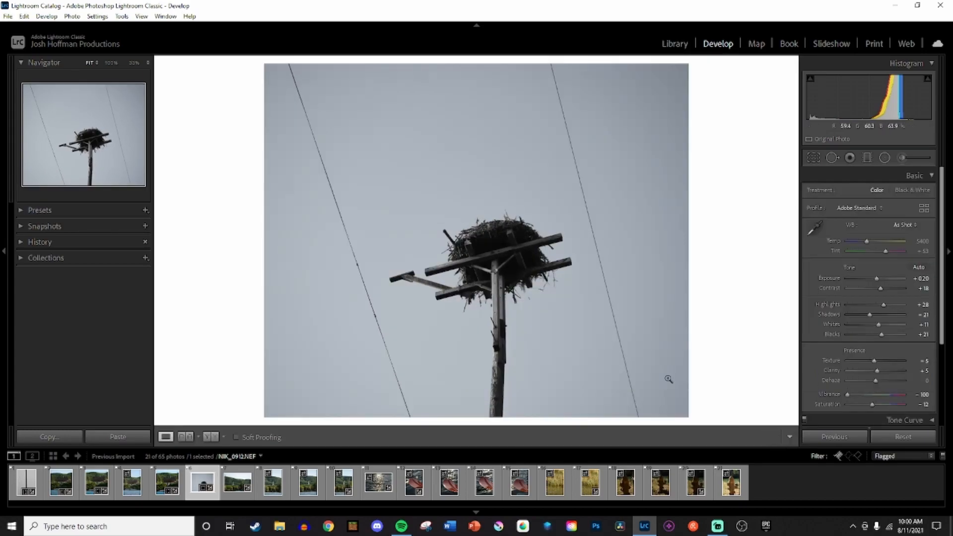
pyautogui.press('r')
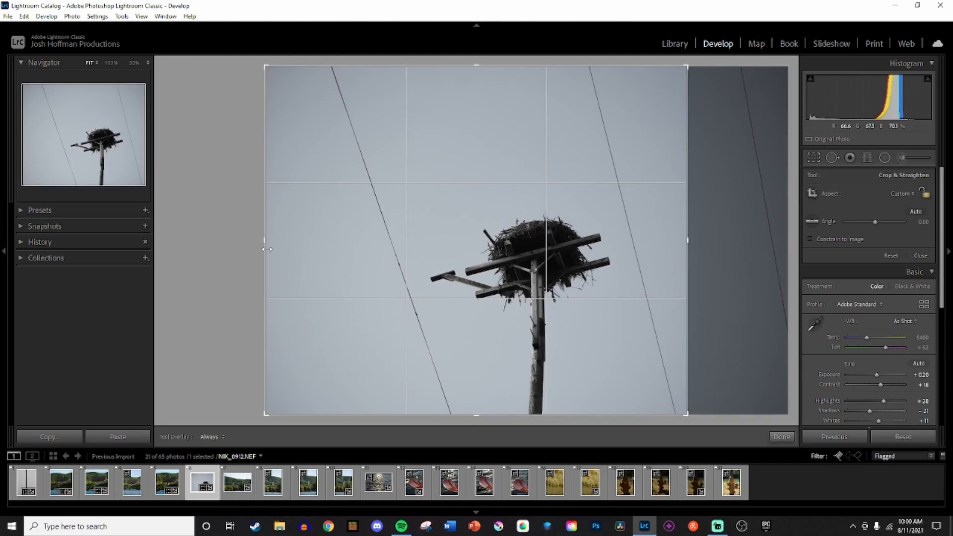
pyautogui.press('Return')
pyautogui.press('r')
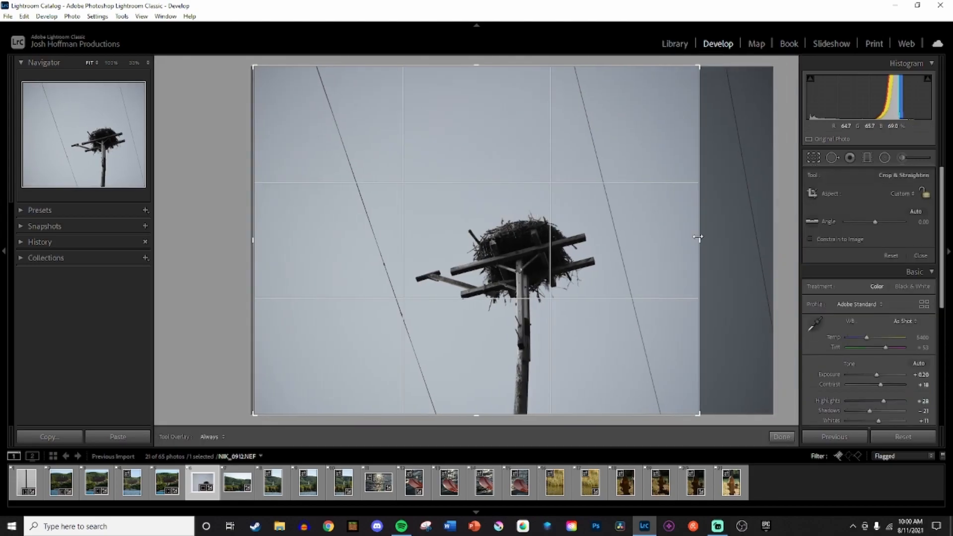
# - Try a tighter crop of NIK_0912 that closes in on the nest from the top and both sides
pyautogui.press('Return')
pyautogui.press('r')
pyautogui.press('Return')
pyautogui.press('r')
pyautogui.moveTo(273, 240); pyautogui.dragTo(326, 249)
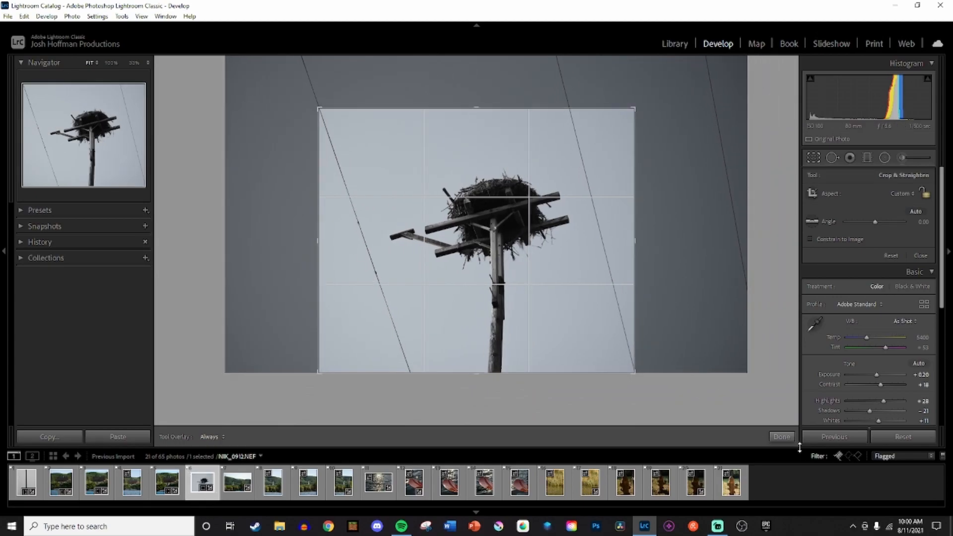
pyautogui.press('Return')
pyautogui.click(7, 16)
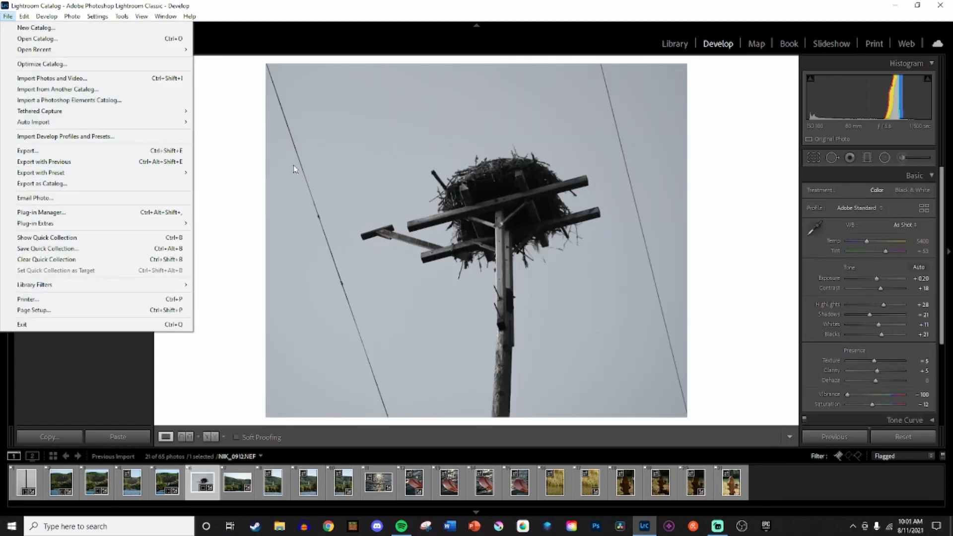
pyautogui.click(144, 161)
# - Recrop NIK_0912 to a taller, nearly square frame around the nest and pole, and export the photo
pyautogui.press('r')
pyautogui.moveTo(638, 242); pyautogui.dragTo(714, 255)
pyautogui.moveTo(213, 238); pyautogui.dragTo(249, 231)
pyautogui.press('Return')
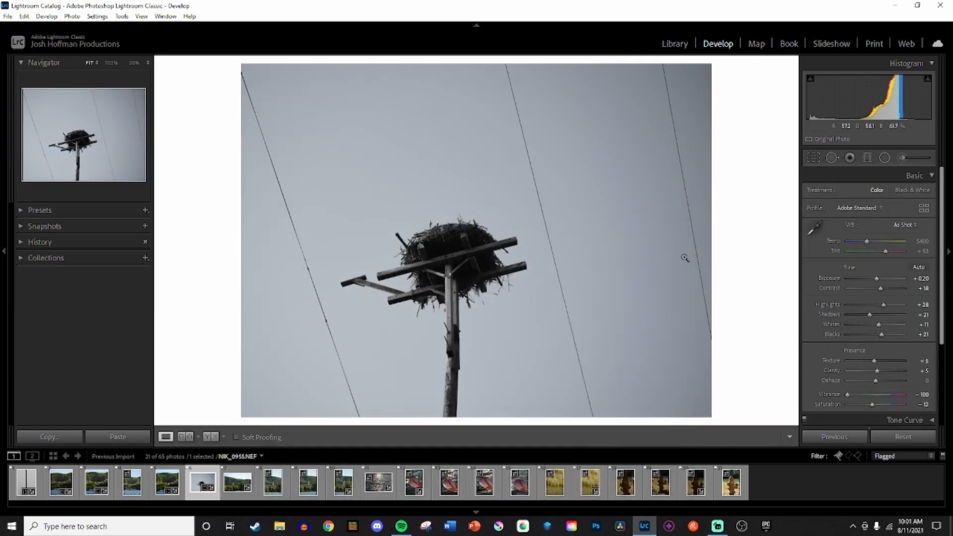
pyautogui.press('r')
pyautogui.moveTo(686, 200); pyautogui.dragTo(653, 215)
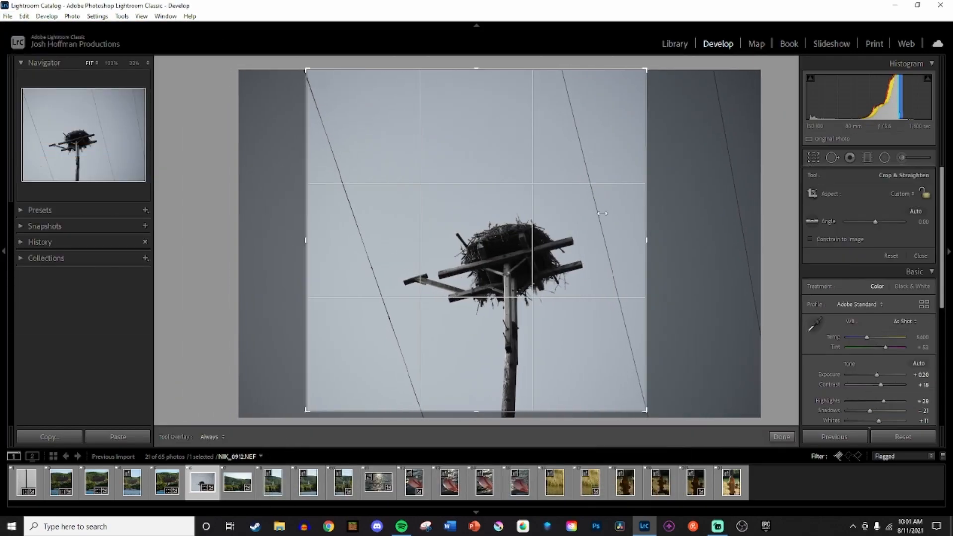
pyautogui.press('Return')
pyautogui.hotkey('ctrl', 'shift', 'e')
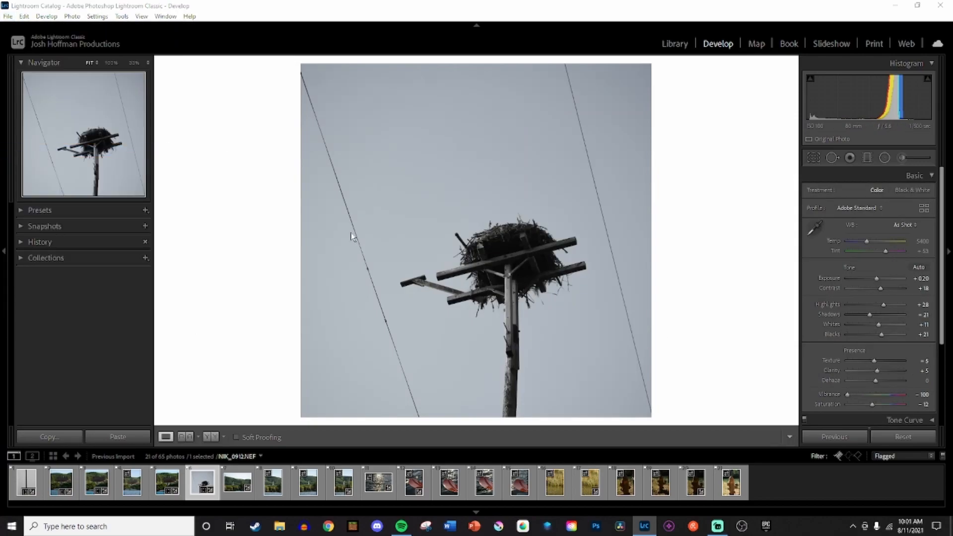
pyautogui.press('Return')
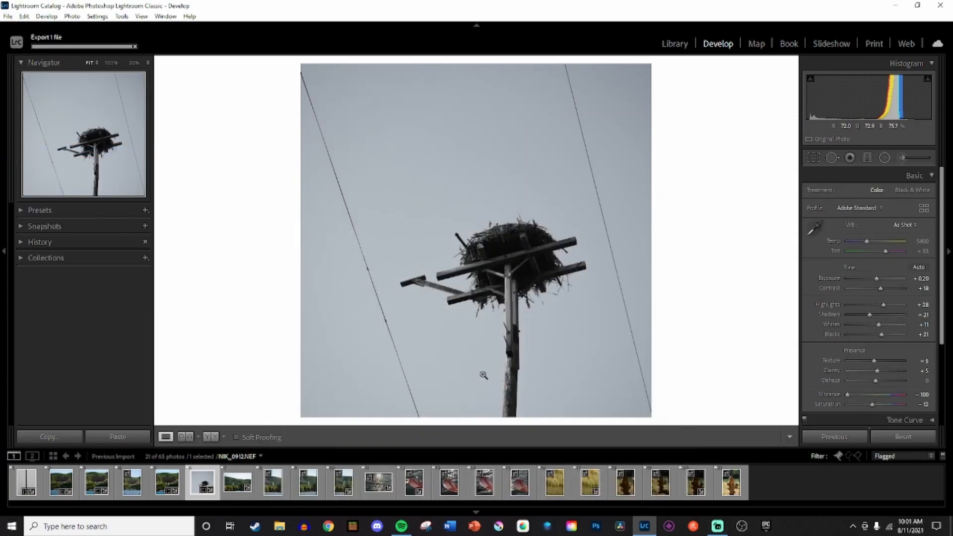
# - Compare the brick chimney photos from NIK_0917 to NIK_0923 and examine the chimney up close
pyautogui.press('Right')
pyautogui.press('Right')
pyautogui.click(484, 228)
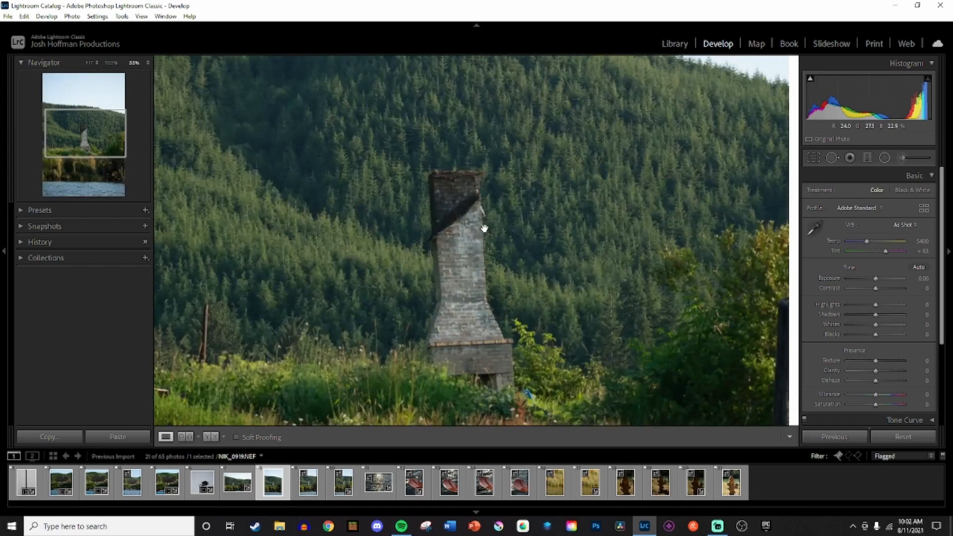
pyautogui.press('Right')
pyautogui.press('Right')
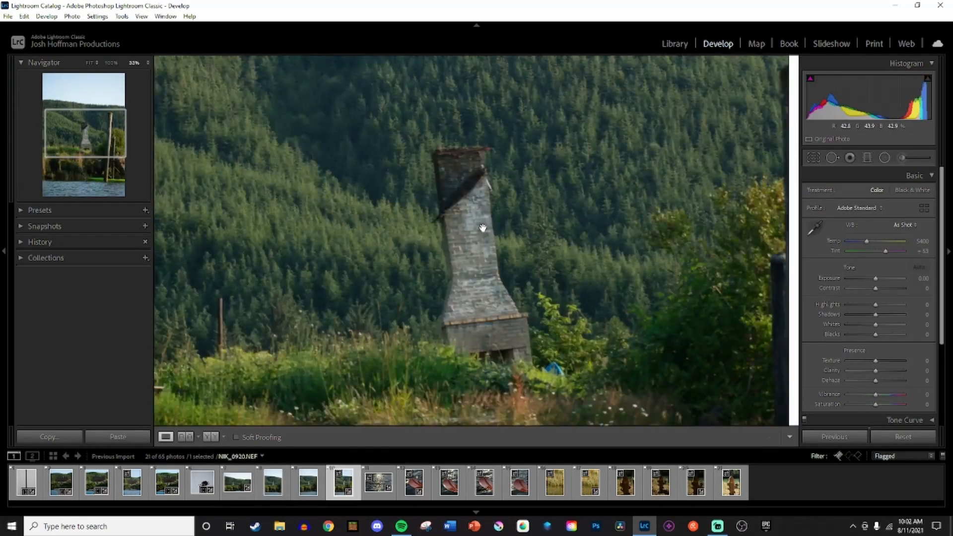
pyautogui.click(483, 227)
pyautogui.press('Right')
pyautogui.press('Right')
pyautogui.press('Right')
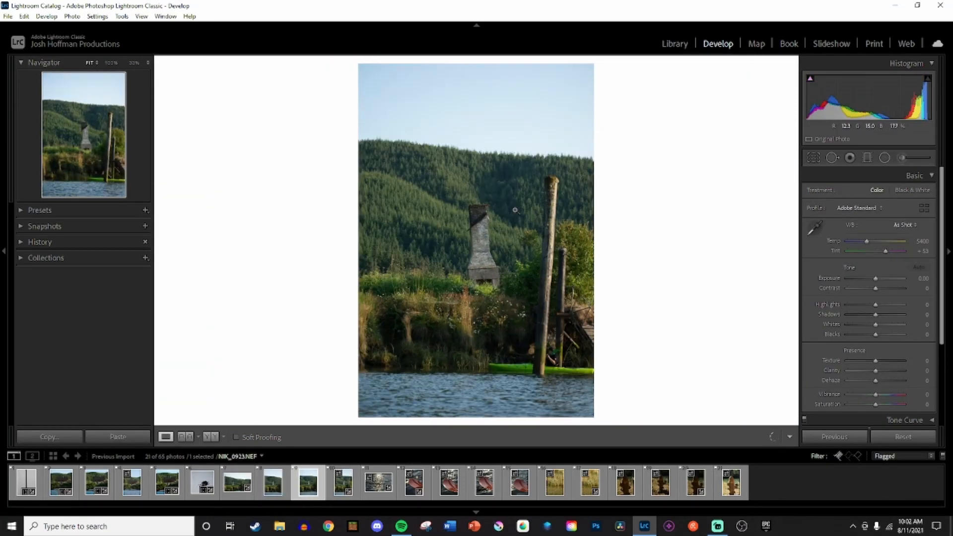
# - Return to NIK_0917, crop away its right side and straighten it to an angle of 0.65 along the tall wooden post
pyautogui.press('Left')
pyautogui.press('Left')
pyautogui.press('Left')
pyautogui.press('r')
pyautogui.moveTo(738, 240); pyautogui.dragTo(698, 234)
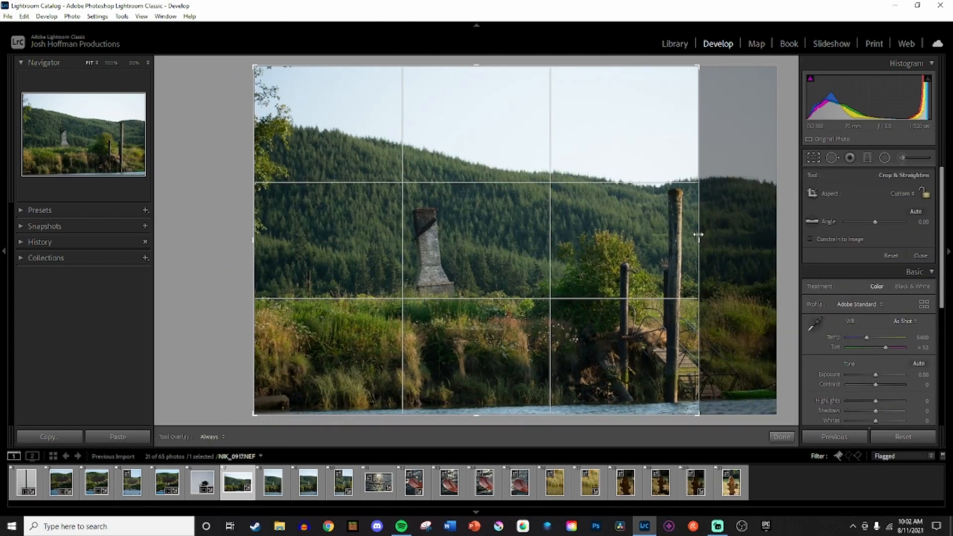
pyautogui.click(812, 222)
pyautogui.moveTo(670, 399); pyautogui.dragTo(669, 399)
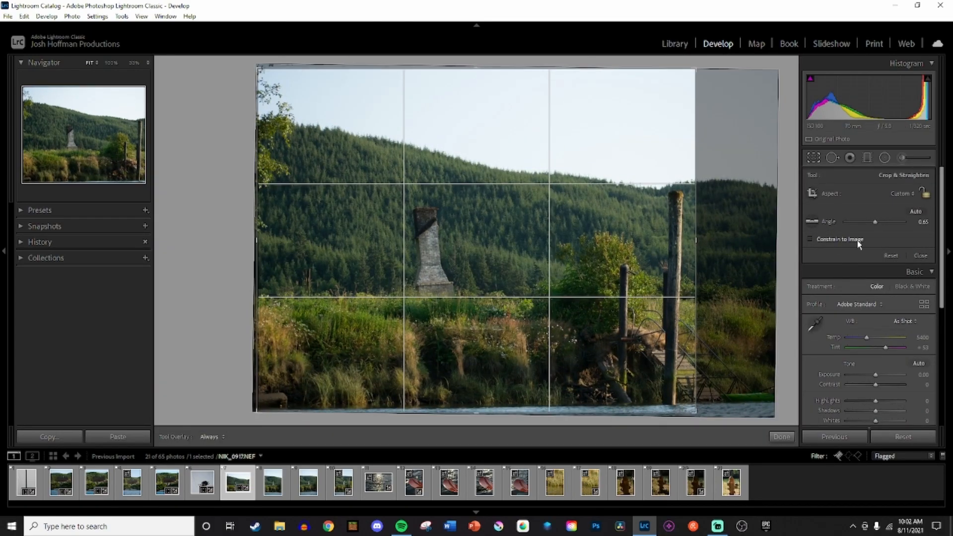
pyautogui.click(775, 439)
# - Recrop NIK_0917 to trim away much of the sky above the forested hill
pyautogui.press('r')
pyautogui.moveTo(726, 313); pyautogui.dragTo(729, 404)
pyautogui.press('r')
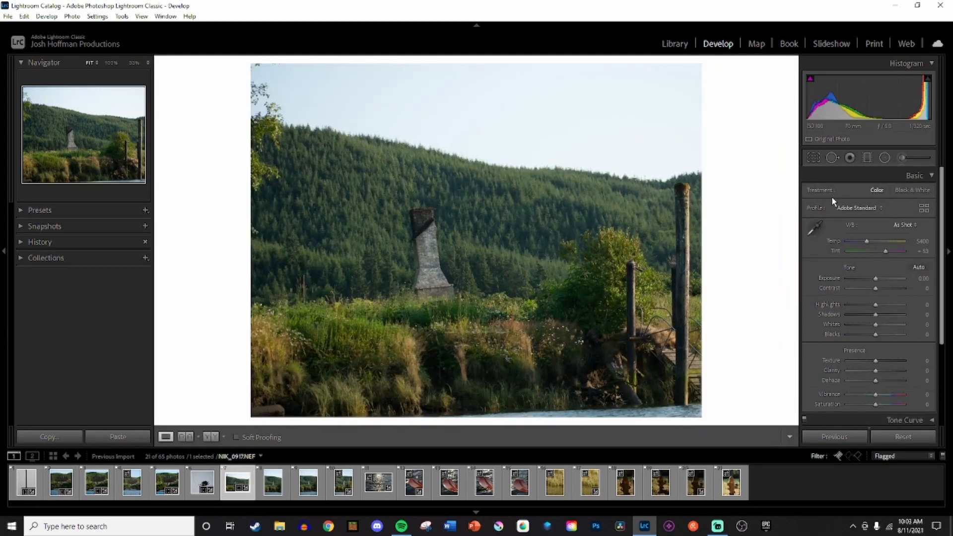
pyautogui.press('r')
pyautogui.moveTo(470, 74); pyautogui.dragTo(470, 106)
pyautogui.press('r')
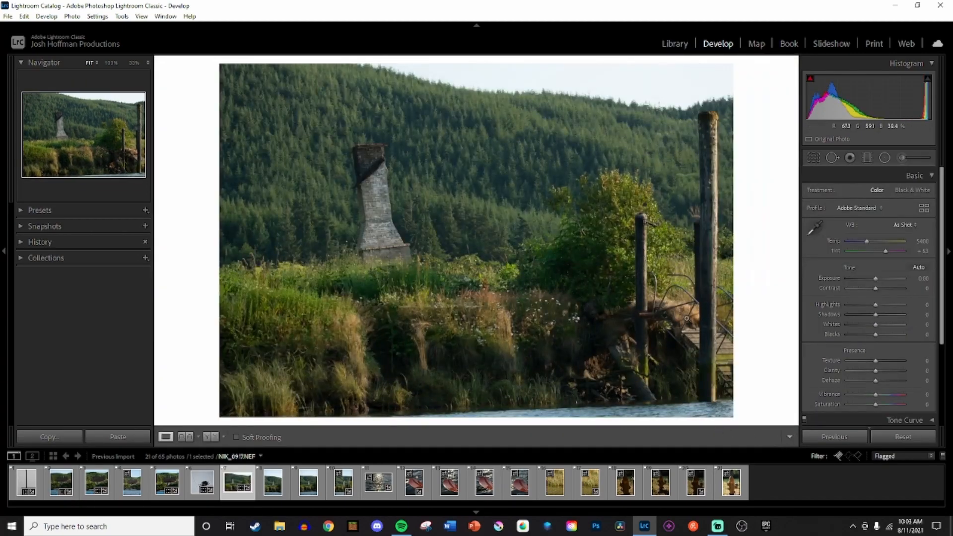
# - Open the vertical chimney photo NIK_0919 and crop some sky off the top and a little water off the bottom
pyautogui.press('Right')
pyautogui.press('r')
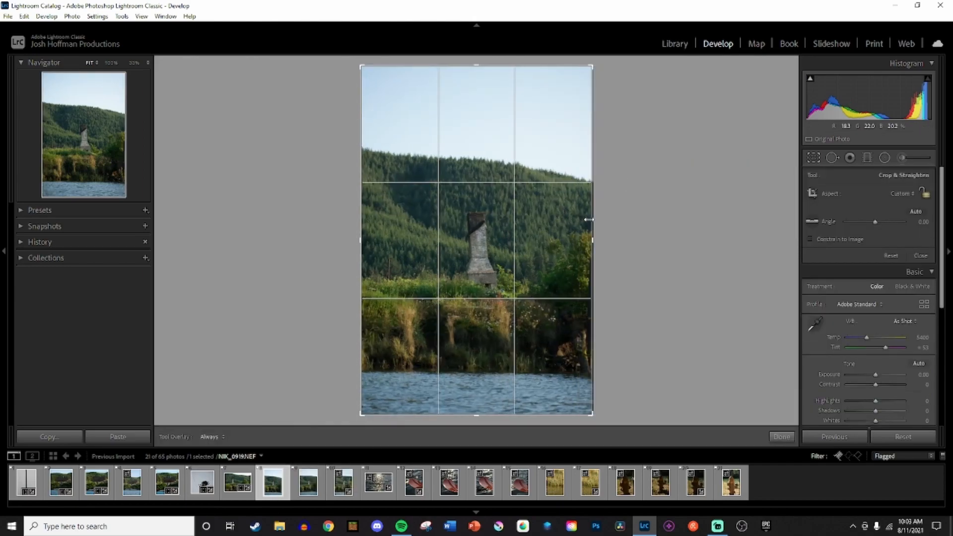
pyautogui.moveTo(483, 415); pyautogui.dragTo(483, 404)
pyautogui.moveTo(514, 107); pyautogui.dragTo(514, 92)
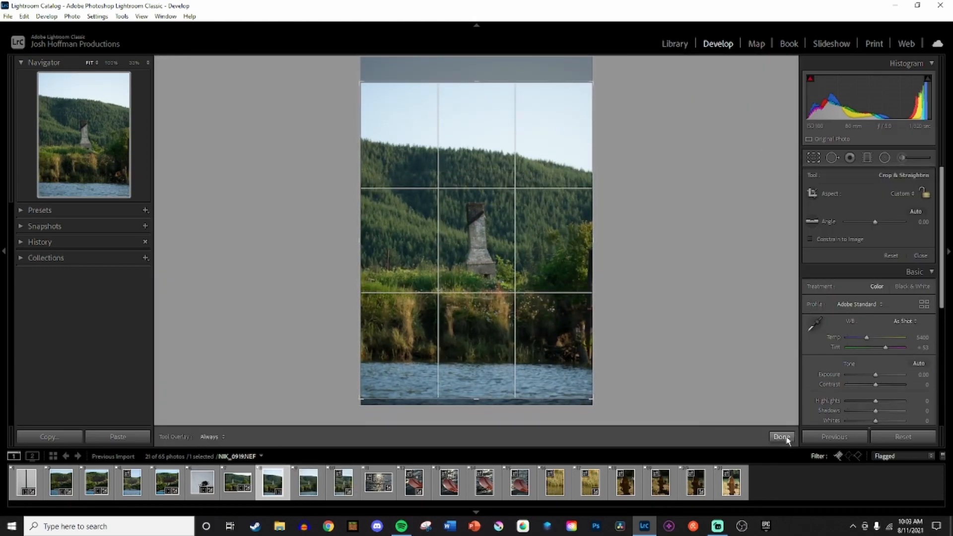
pyautogui.press('Return')
# - Set NIK_0919 to Exposure +0.11, Contrast +10, Highlights +28, Shadows +19, Whites -39 and Blacks -11, and reset Texture and Clarity
pyautogui.moveTo(878, 280); pyautogui.dragTo(879, 288)
pyautogui.moveTo(875, 361); pyautogui.dragTo(873, 371)
pyautogui.doubleClick(873, 371)
pyautogui.doubleClick(878, 361)
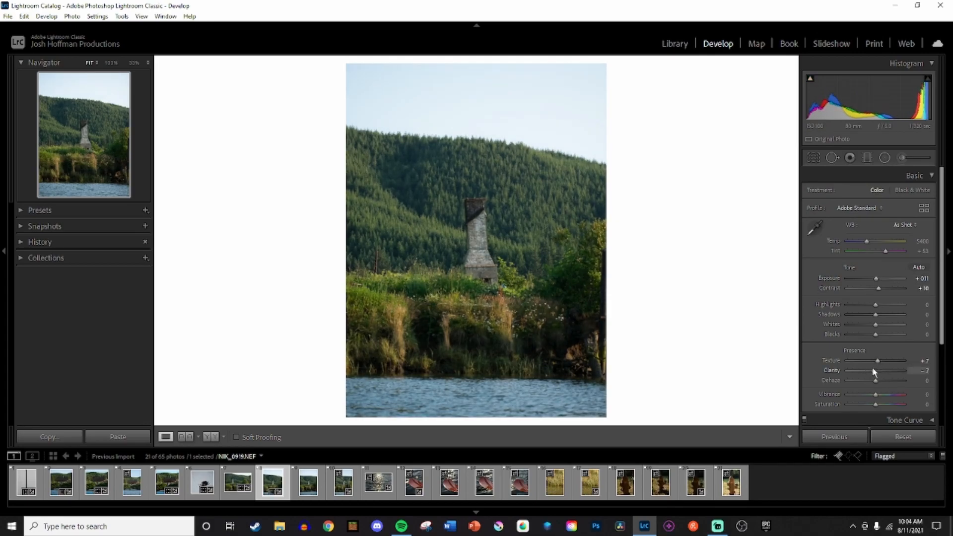
pyautogui.moveTo(875, 335); pyautogui.dragTo(883, 308)
pyautogui.hotkey('ctrl', 'z')
pyautogui.scroll(-2, 884, 317)
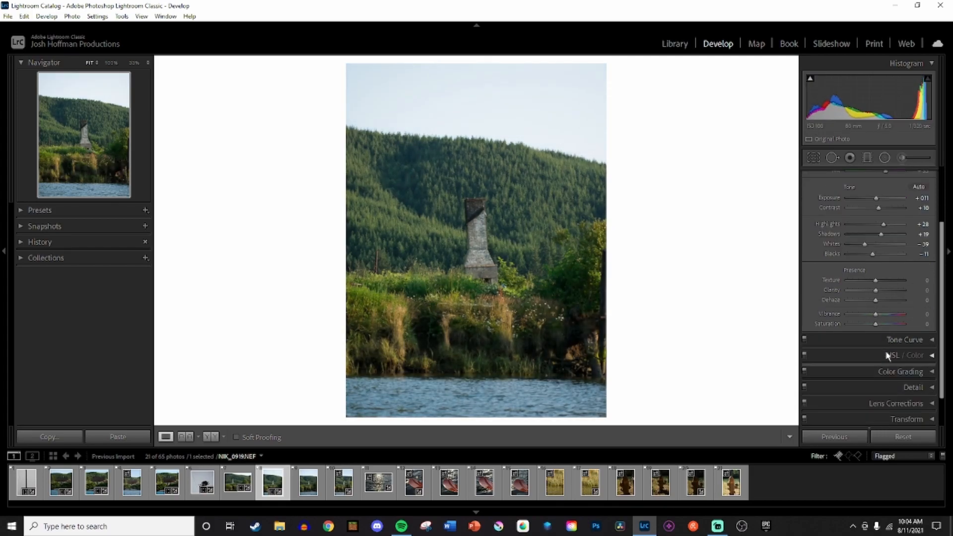
# - Set the HSL saturation of NIK_0919 to Orange +23, Yellow -2, Green +27, Aqua +13 and Blue +40
pyautogui.click(878, 353)
pyautogui.moveTo(888, 389)
pyautogui.mouseDown()
pyautogui.moveTo(860, 388)
pyautogui.moveTo(889, 394)
pyautogui.moveTo(882, 354)
pyautogui.moveTo(873, 375)
pyautogui.moveTo(884, 375)
pyautogui.mouseUp()
pyautogui.click(848, 318)
pyautogui.moveTo(877, 384); pyautogui.dragTo(883, 354)
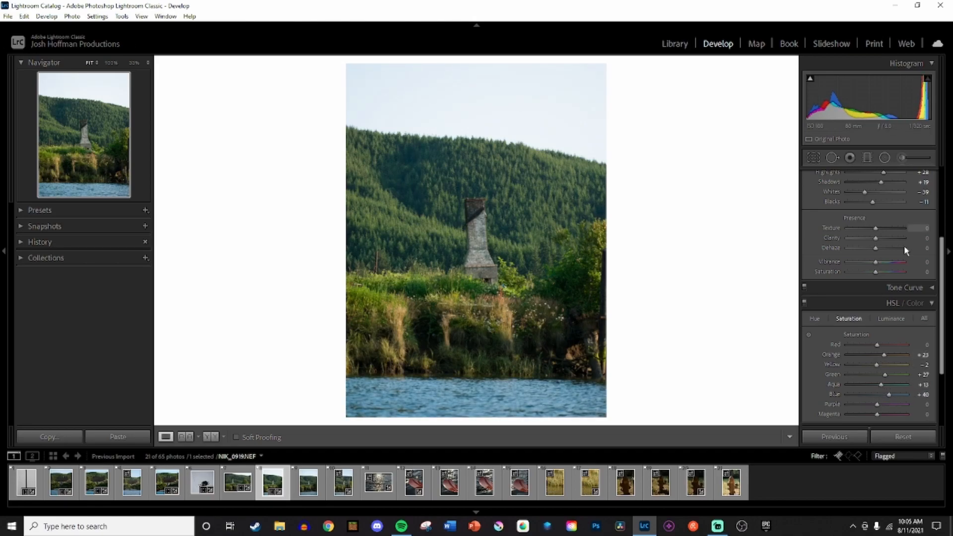
# - Raise the Highlights of NIK_0919 to +100, check the photo and export it
pyautogui.scroll(3, 881, 387)
pyautogui.moveTo(883, 252); pyautogui.dragTo(911, 254)
pyautogui.click(396, 250)
pyautogui.click(492, 386)
pyautogui.hotkey('ctrl', 'shift', 'e')
pyautogui.press('Return')
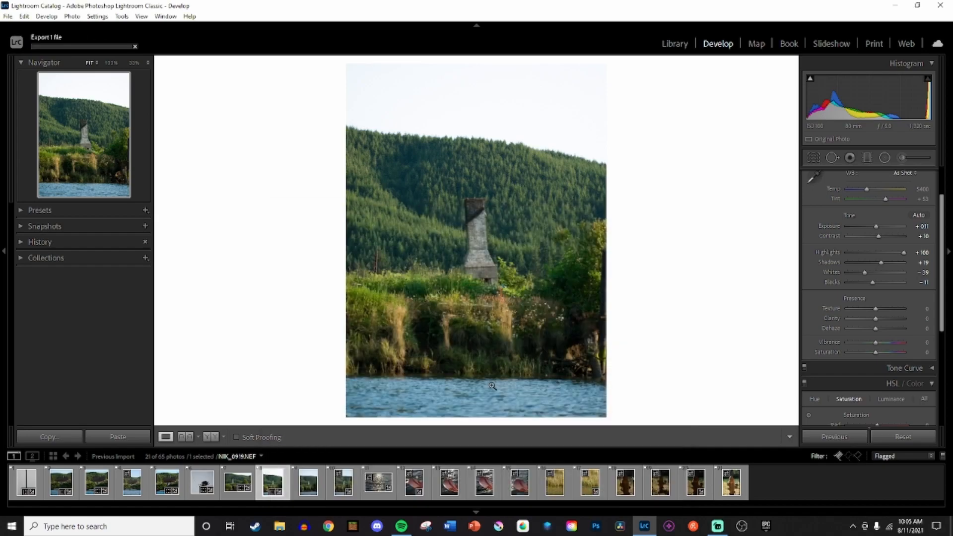
# - Open the chimney photo NIK_0923 and crop off the upper sky and the water along the bottom
pyautogui.press('Right')
pyautogui.press('Right')
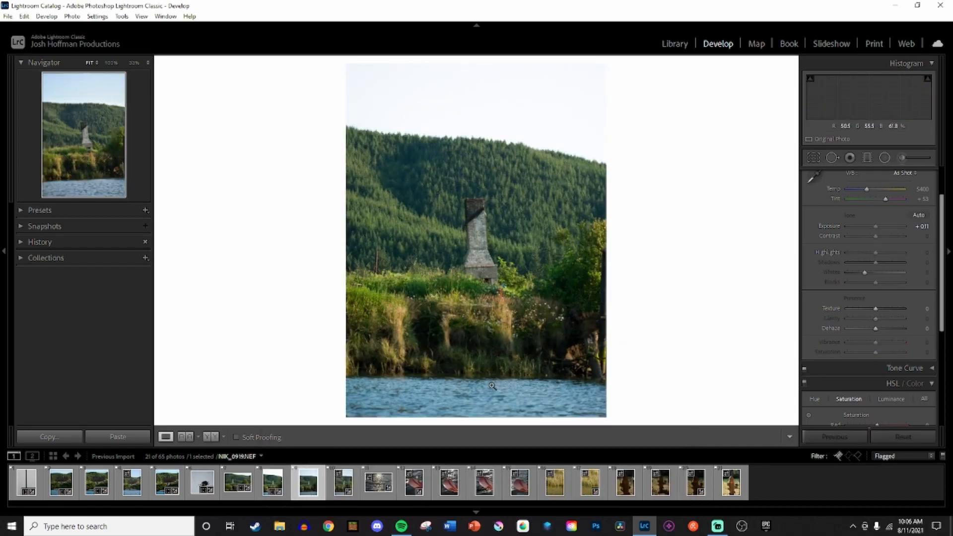
pyautogui.press('r')
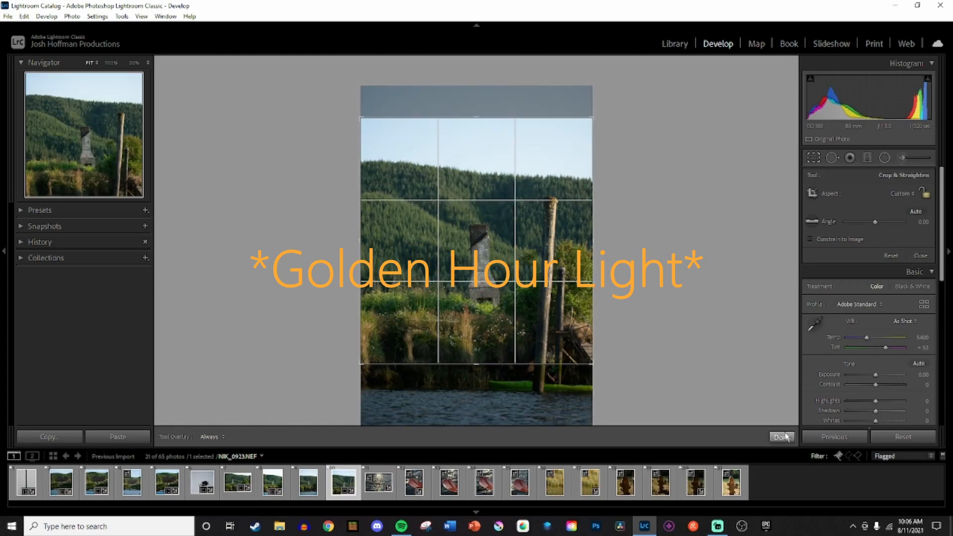
pyautogui.click(784, 436)
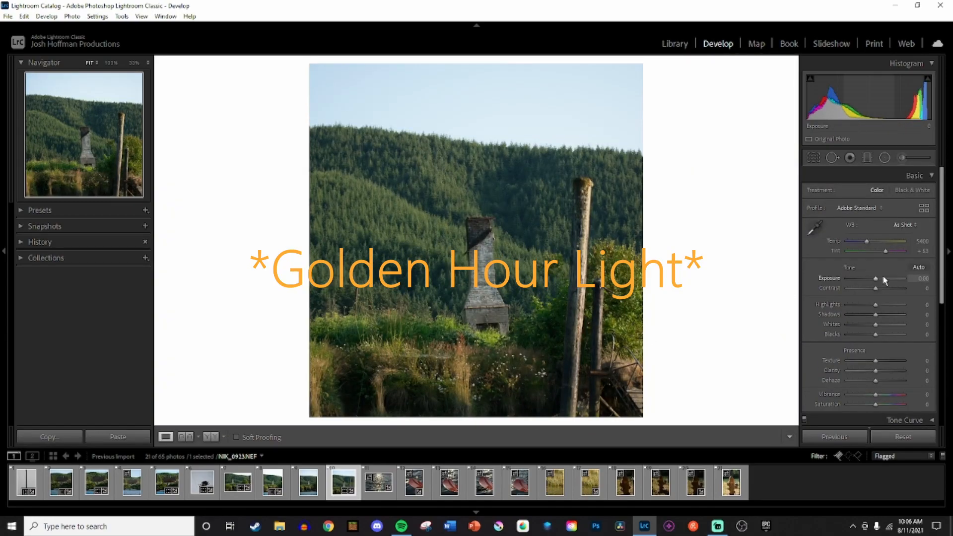
# - Set NIK_0923 to Exposure -0.69, Contrast +5, Highlights +20, Shadows +10, Whites +35 and Blacks +15
pyautogui.moveTo(873, 277)
pyautogui.mouseDown()
pyautogui.moveTo(863, 274)
pyautogui.moveTo(879, 290)
pyautogui.mouseUp()
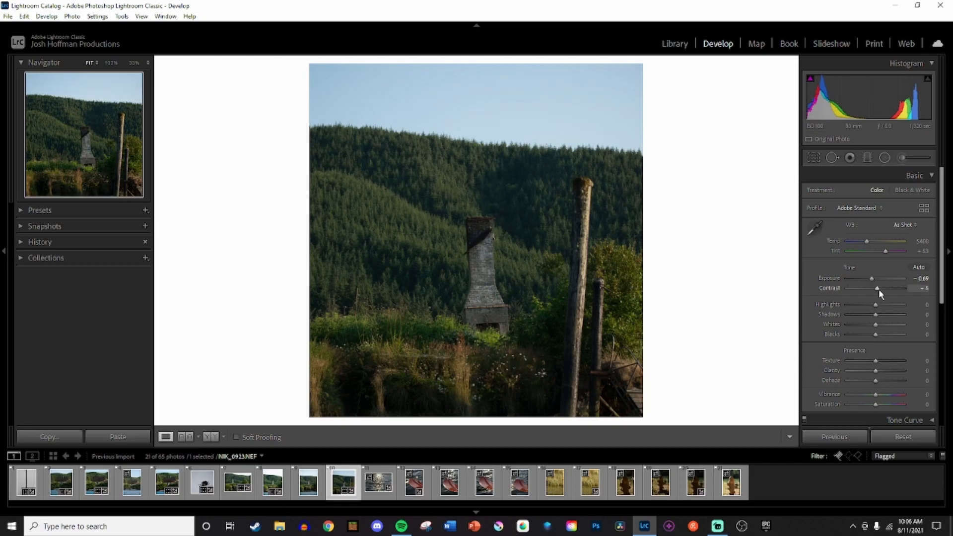
pyautogui.scroll(4, 869, 302)
pyautogui.scroll(5, 858, 316)
pyautogui.scroll(11, 872, 325)
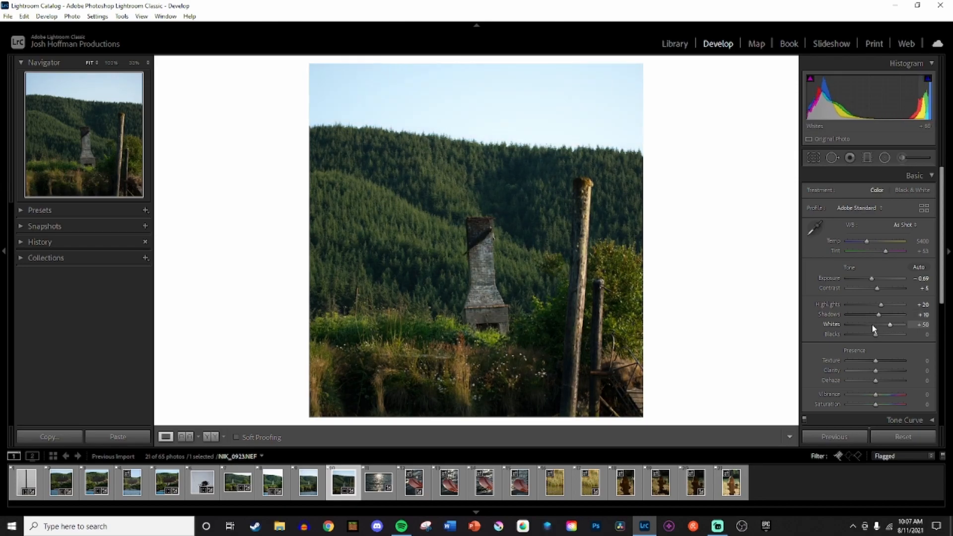
pyautogui.scroll(-4, 871, 323)
pyautogui.scroll(3, 874, 335)
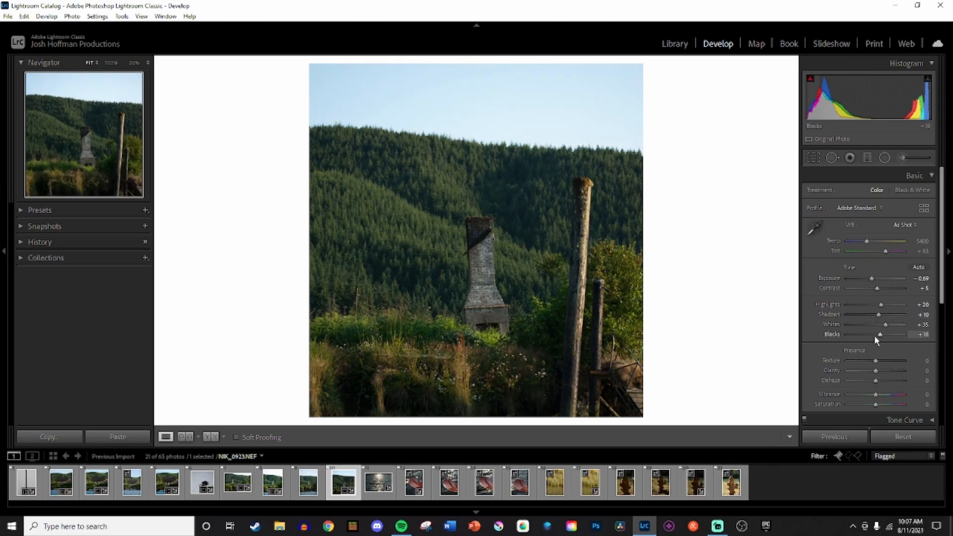
# - Set the Texture of NIK_0923 to +21 and its Clarity to -4
pyautogui.scroll(-1, 873, 335)
pyautogui.scroll(4, 882, 324)
pyautogui.scroll(-3, 882, 326)
pyautogui.scroll(-2, 875, 330)
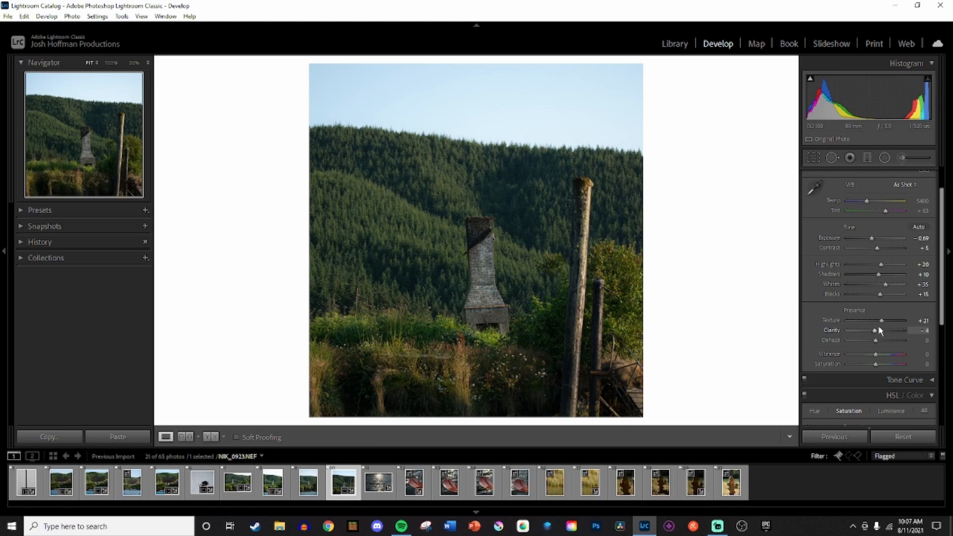
# - Set NIK_0923 to Texture +14 and its HSL saturation to Orange +12, Yellow +12, Green +25, Aqua +27 and Blue +23
pyautogui.hotkey('ctrl', 'alt', 'shift', 'l')
pyautogui.scroll(8, 876, 331)
pyautogui.scroll(-3, 881, 358)
pyautogui.scroll(3, 876, 357)
pyautogui.hotkey('ctrl', 'alt', 'shift', 's')
pyautogui.scroll(11, 878, 357)
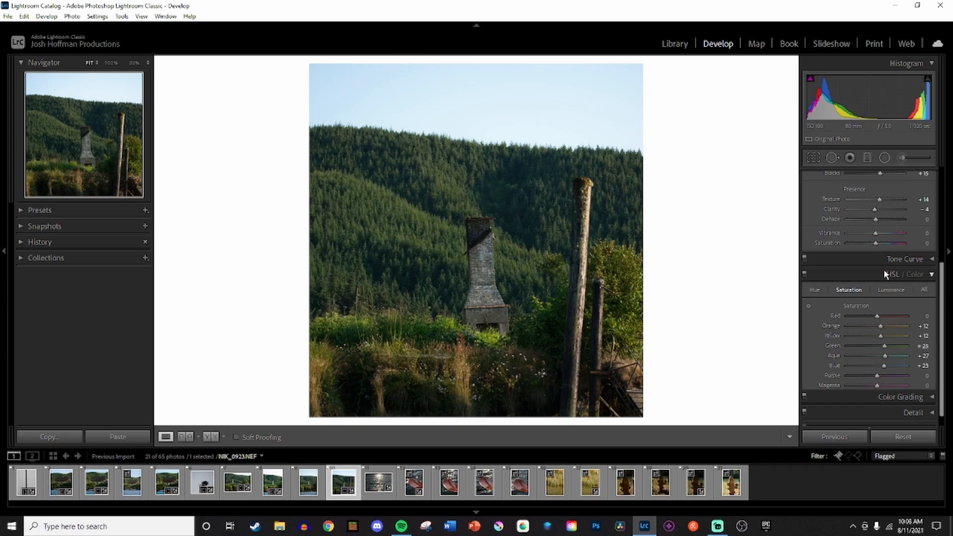
# - Export the edited chimney photo NIK_0923 to the Aug 08 folder
pyautogui.click(884, 274)
pyautogui.click(7, 16)
pyautogui.click(42, 149)
pyautogui.press('Return')
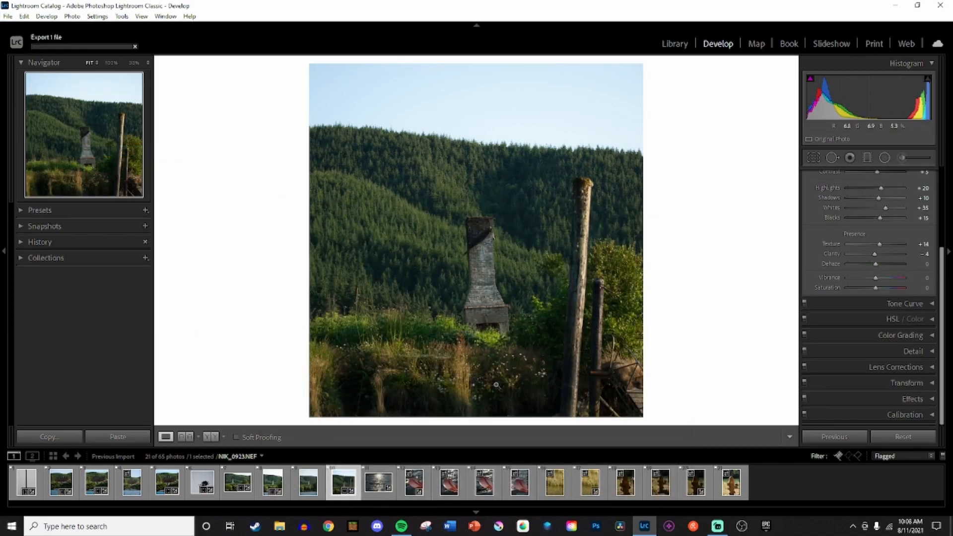
# - Open the sunlit water photo and crop off the dark strip along its top and some water along the bottom, keeping the angle at 0.00
pyautogui.press('Right')
pyautogui.press('r')
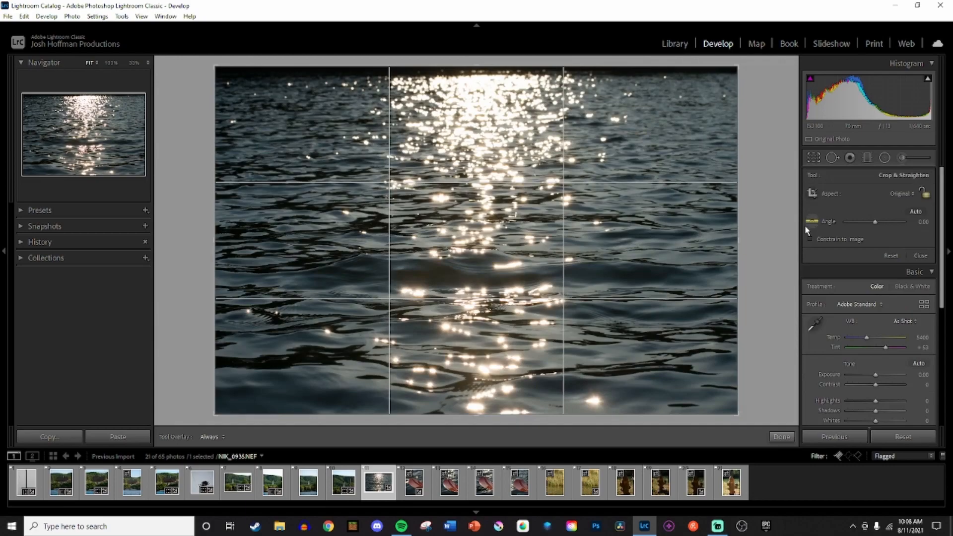
pyautogui.moveTo(364, 80); pyautogui.dragTo(653, 85)
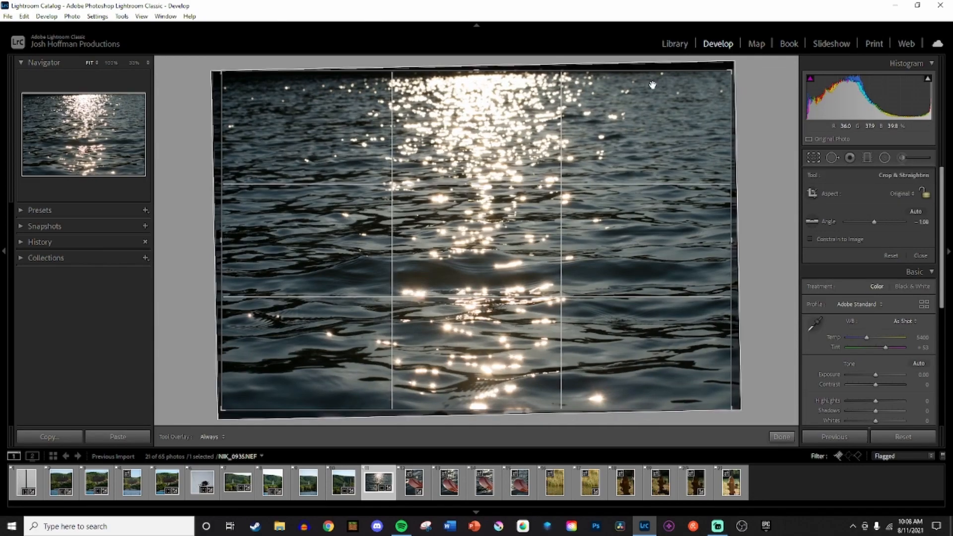
pyautogui.click(813, 157)
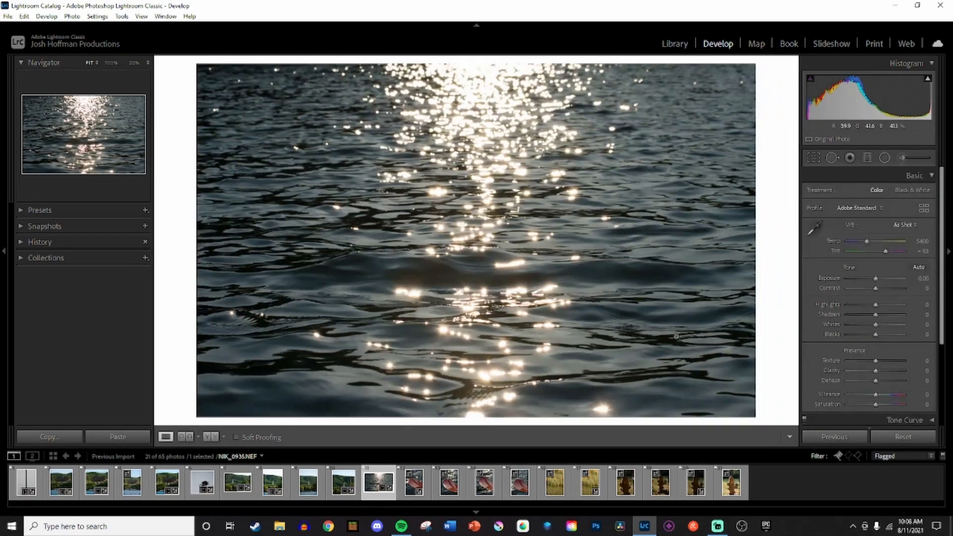
pyautogui.press('r')
pyautogui.moveTo(491, 75); pyautogui.dragTo(490, 94)
pyautogui.press('r')
pyautogui.press('r')
pyautogui.press('r')
pyautogui.click(813, 158)
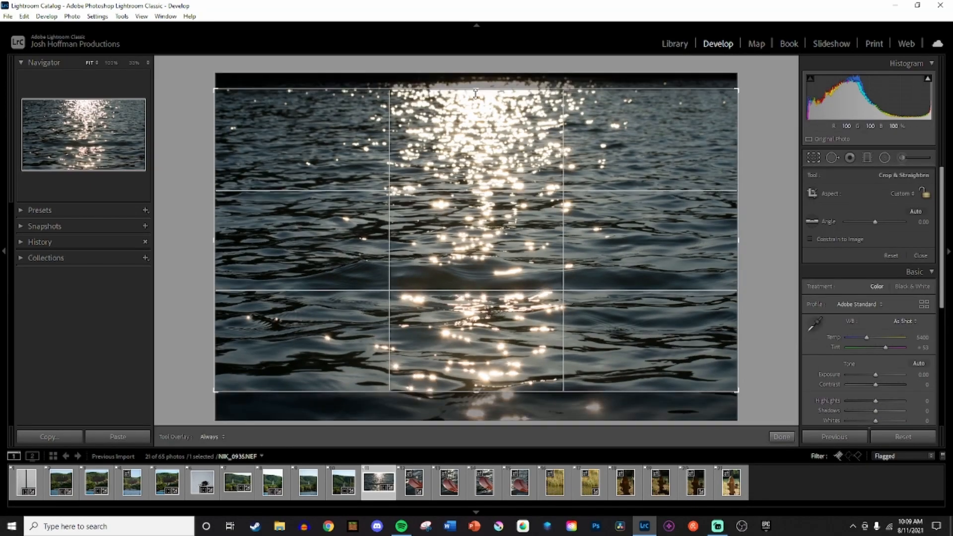
pyautogui.press('r')
# - Set the sunlit water photo to Exposure -0.49, Highlights -37, Shadows -18, Whites +32, Texture +14 and Clarity +25
pyautogui.moveTo(875, 277); pyautogui.dragTo(880, 361)
pyautogui.moveTo(872, 370); pyautogui.dragTo(877, 368)
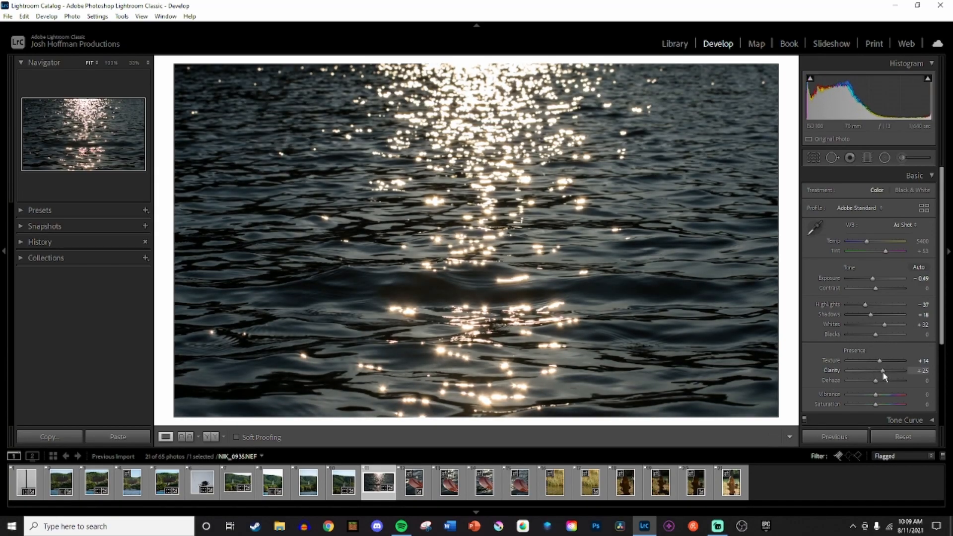
# - Set the HSL saturation of the sunlit water photo to Orange +20, Yellow +23, Aqua +25 and Blue +23
pyautogui.scroll(-3, 890, 343)
pyautogui.moveTo(876, 364)
pyautogui.mouseDown()
pyautogui.moveTo(858, 363)
pyautogui.moveTo(857, 352)
pyautogui.moveTo(883, 355)
pyautogui.mouseUp()
pyautogui.click(849, 320)
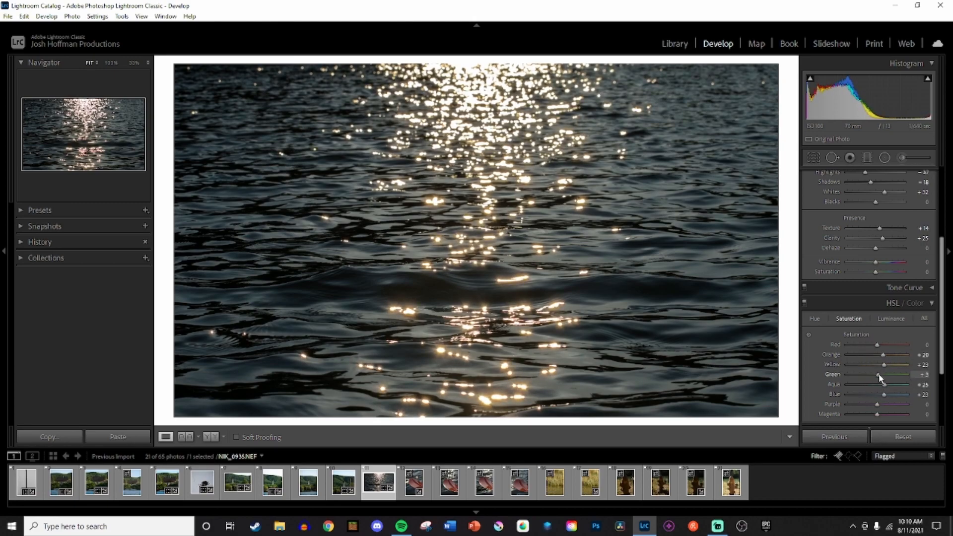
# - Export the edited sunlit water photo to the Aug 08 folder
pyautogui.click(887, 303)
pyautogui.click(8, 16)
pyautogui.click(22, 151)
pyautogui.press('Return')
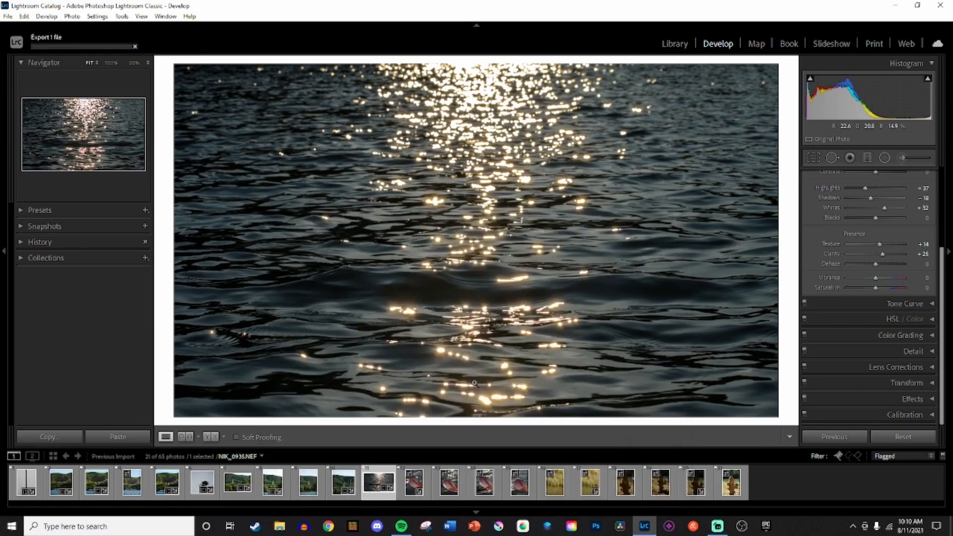
# - Compare the flagged red paddle photos and return to NIK_0940
pyautogui.press('Right')
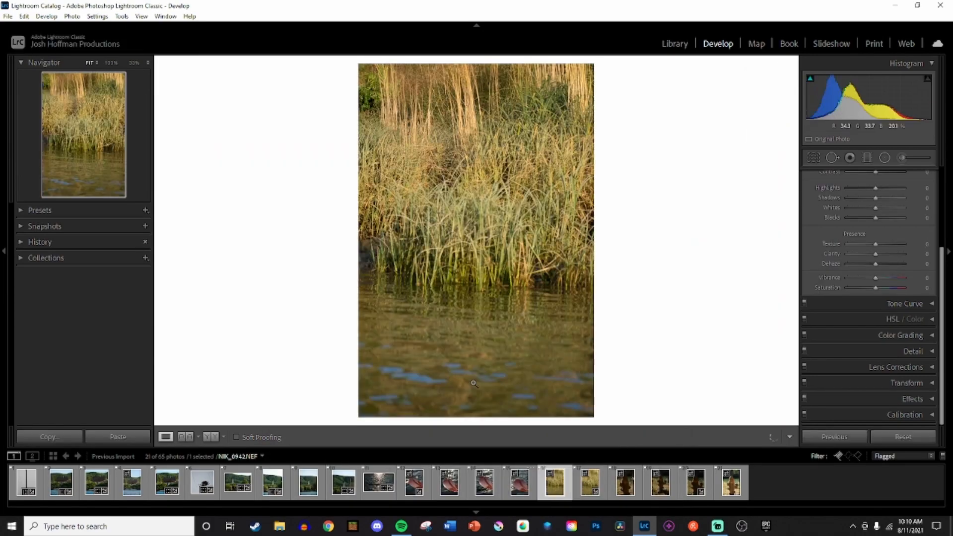
pyautogui.press('Right')
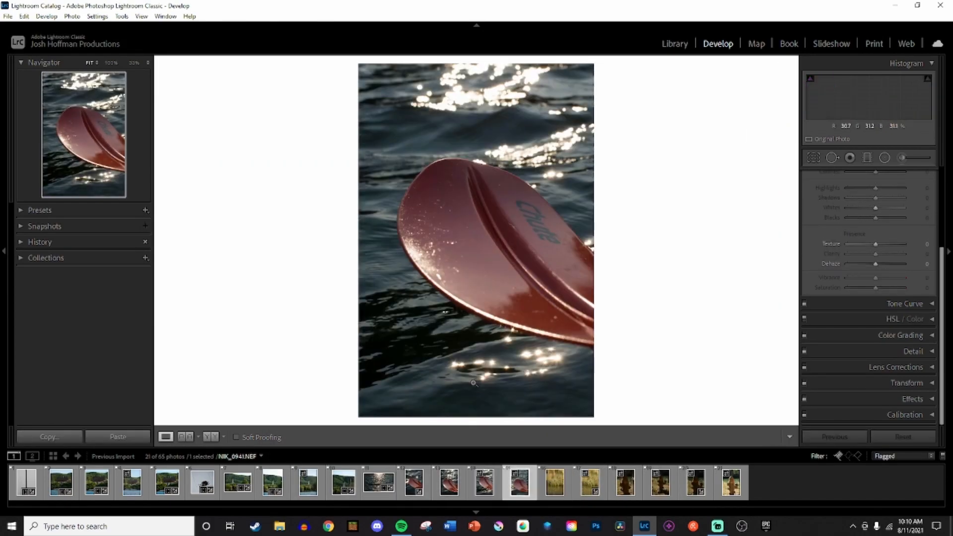
pyautogui.press('Left')
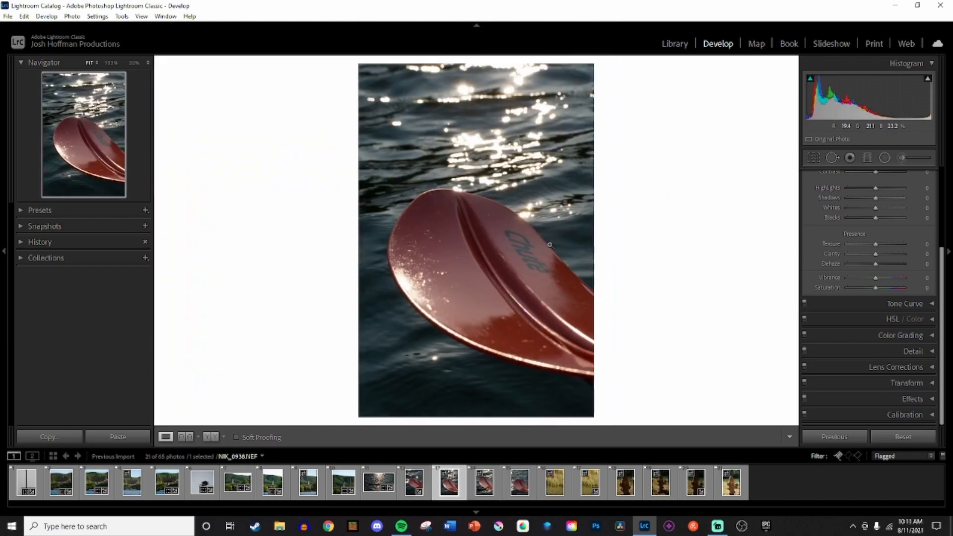
pyautogui.press('Right')
pyautogui.press('Right')
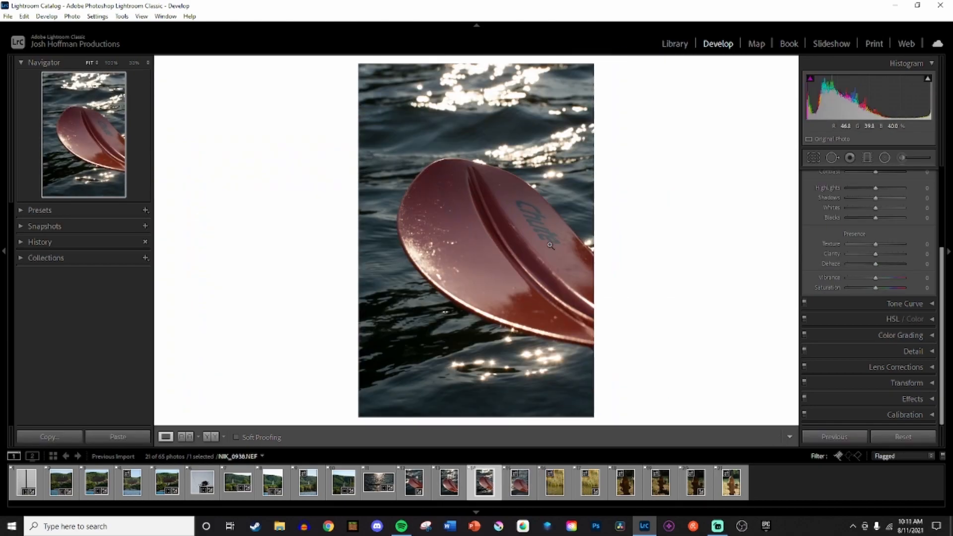
pyautogui.press('Right')
pyautogui.press('Left')
pyautogui.press('Left')
# - Adjust the HSL saturation of NIK_0940 and set its luminance to Red +10, Orange +15, Yellow +7, Aqua +10 and Blue +23
pyautogui.scroll(-2, 866, 278)
pyautogui.click(867, 261)
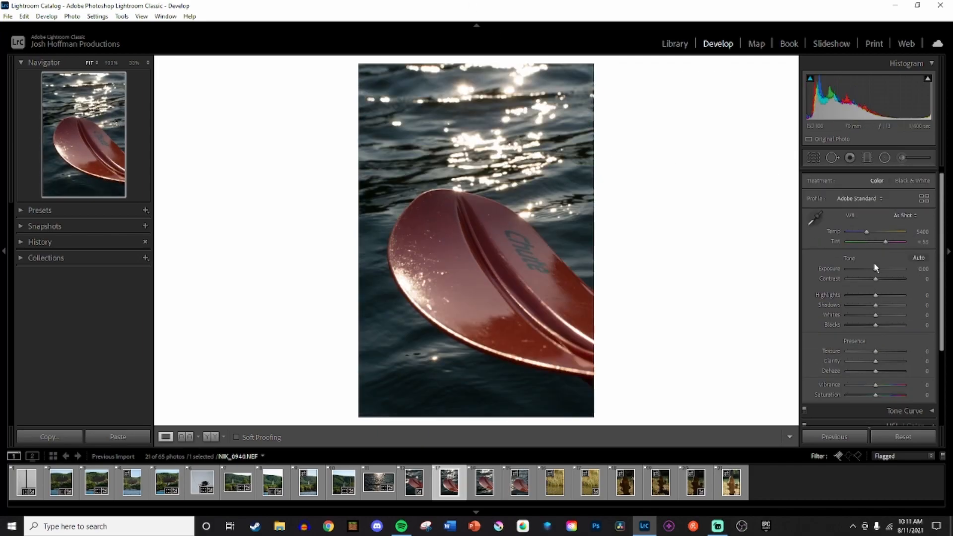
pyautogui.scroll(1, 880, 347)
pyautogui.scroll(-1, 869, 350)
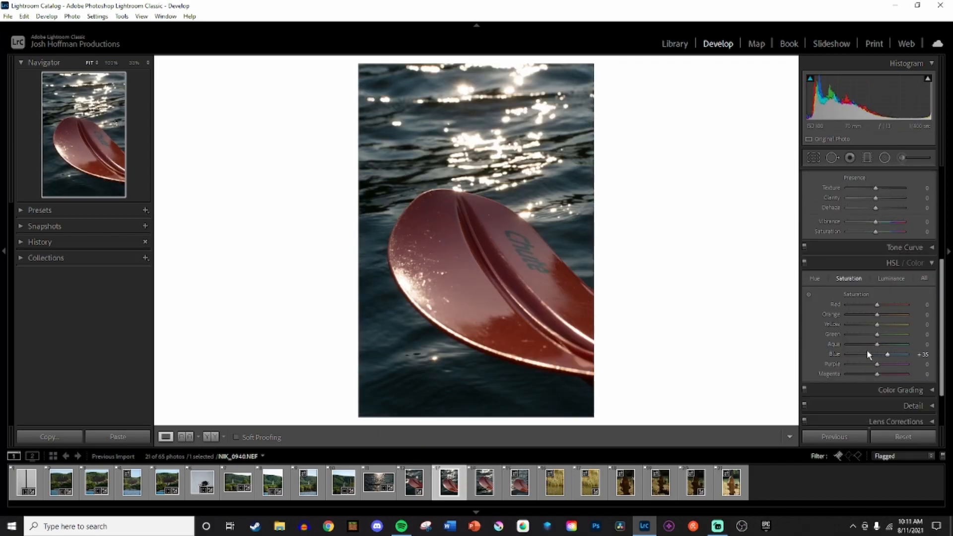
pyautogui.moveTo(868, 351)
pyautogui.mouseDown()
pyautogui.moveTo(887, 355)
pyautogui.moveTo(880, 348)
pyautogui.mouseUp()
pyautogui.moveTo(877, 315)
pyautogui.mouseDown()
pyautogui.moveTo(887, 319)
pyautogui.moveTo(881, 306)
pyautogui.mouseUp()
pyautogui.click(891, 278)
pyautogui.click(858, 280)
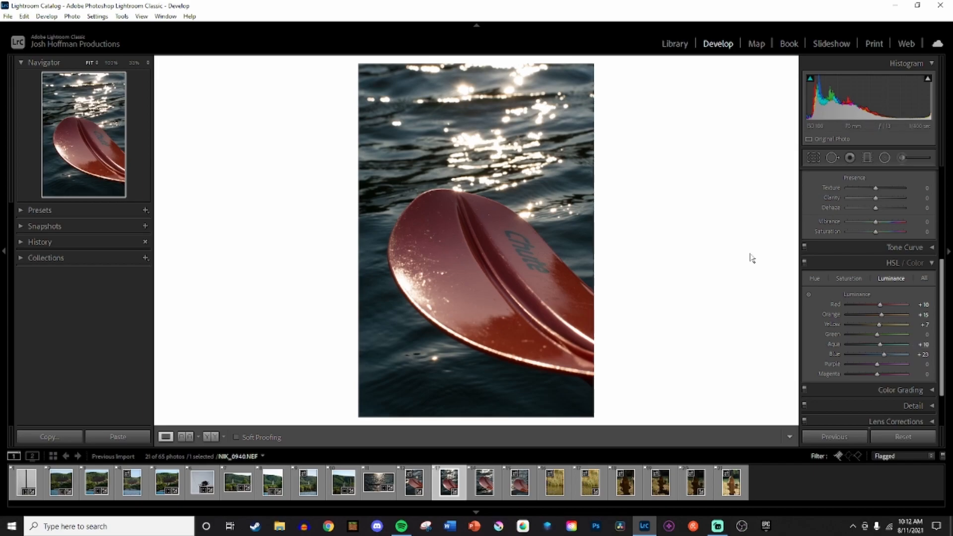
# - Set the Texture of NIK_0940 to +32 and its Clarity to +37
pyautogui.scroll(3, 875, 318)
pyautogui.moveTo(893, 318); pyautogui.dragTo(886, 318)
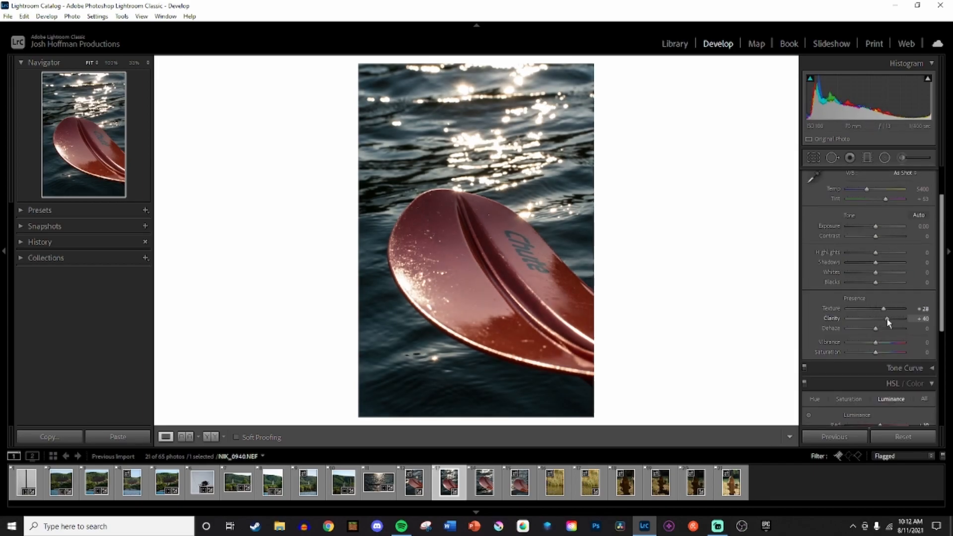
pyautogui.scroll(1, 861, 282)
# - Export the red paddle photo NIK_0940 to the Aug 08 folder
pyautogui.click(8, 16)
pyautogui.click(30, 148)
pyautogui.click(604, 496)
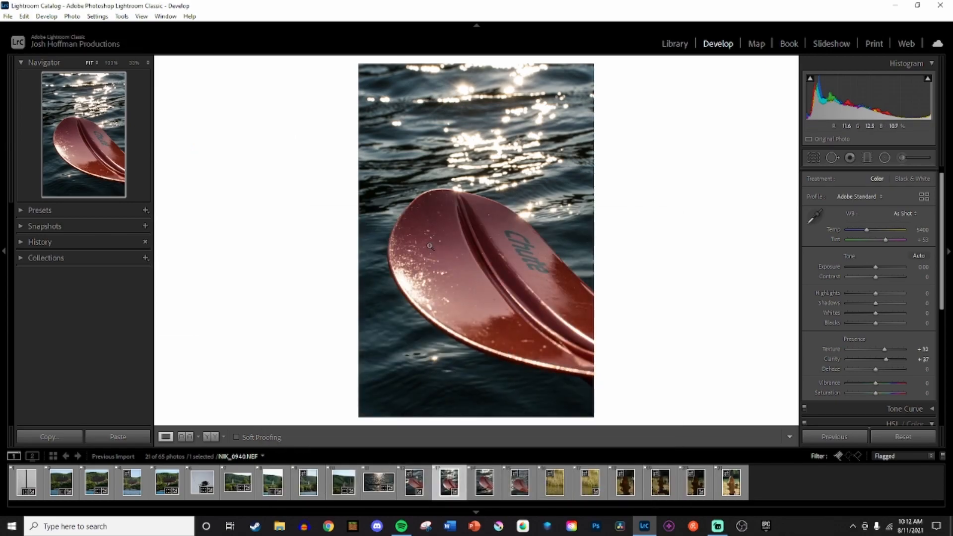
pyautogui.rightClick(444, 174)
pyautogui.click(610, 392)
pyautogui.click(660, 299)
# - Open the paddle photo NIK_0938 and raise its Yellow and Blue luminance and its Aqua and Blue saturation in HSL
pyautogui.click(485, 484)
pyautogui.press('Right')
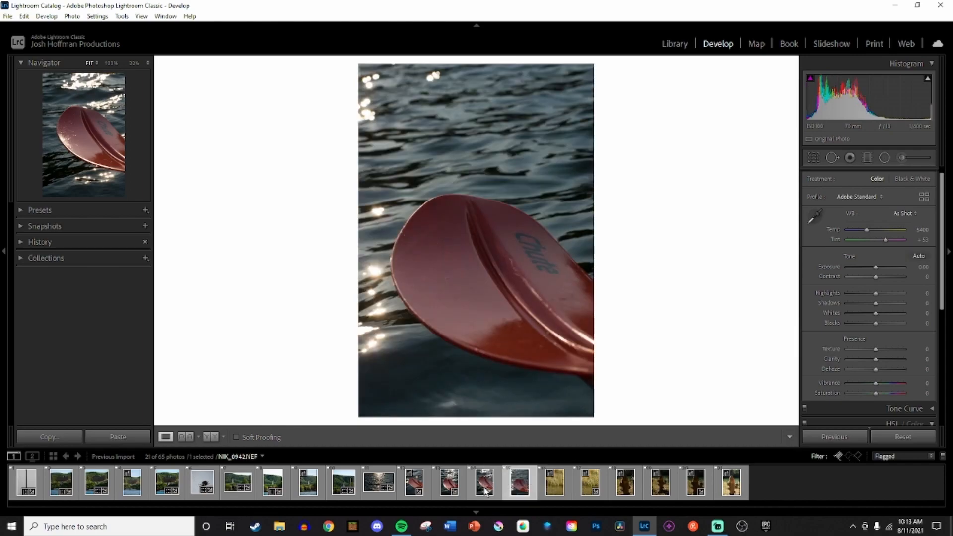
pyautogui.press('Left')
pyautogui.press('Left')
pyautogui.press('Left')
pyautogui.scroll(-3, 881, 298)
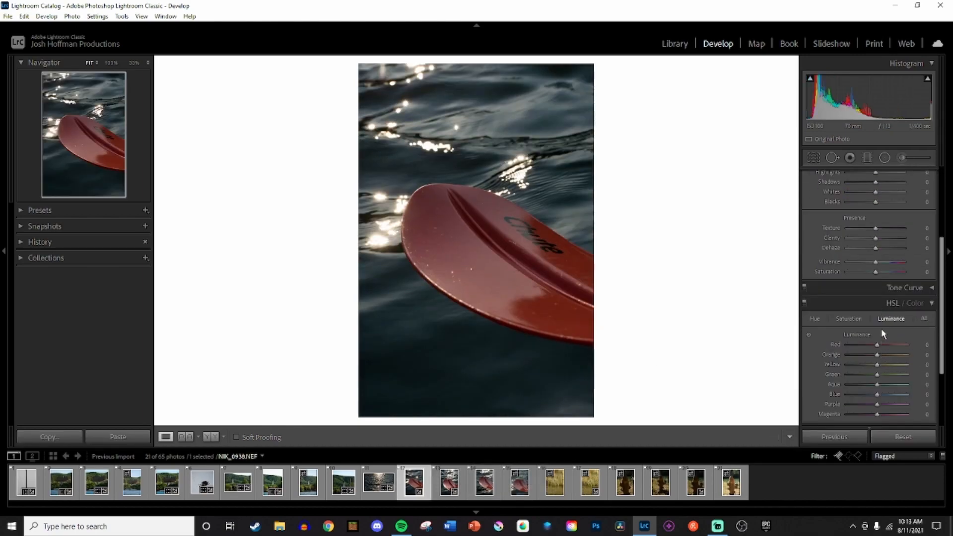
pyautogui.scroll(-3, 883, 342)
pyautogui.moveTo(877, 314)
pyautogui.mouseDown()
pyautogui.moveTo(920, 295)
pyautogui.moveTo(894, 307)
pyautogui.mouseUp()
pyautogui.moveTo(877, 283)
pyautogui.mouseDown()
pyautogui.moveTo(867, 284)
pyautogui.moveTo(888, 278)
pyautogui.moveTo(886, 266)
pyautogui.moveTo(882, 284)
pyautogui.mouseUp()
pyautogui.click(848, 238)
pyautogui.moveTo(877, 304)
pyautogui.mouseDown()
pyautogui.moveTo(887, 306)
pyautogui.moveTo(882, 316)
pyautogui.mouseUp()
# - Set NIK_0938 to Texture +28 and Clarity +18, and crop off part of the water along the bottom
pyautogui.scroll(1, 875, 199)
pyautogui.moveTo(875, 197); pyautogui.dragTo(882, 201)
pyautogui.press('r')
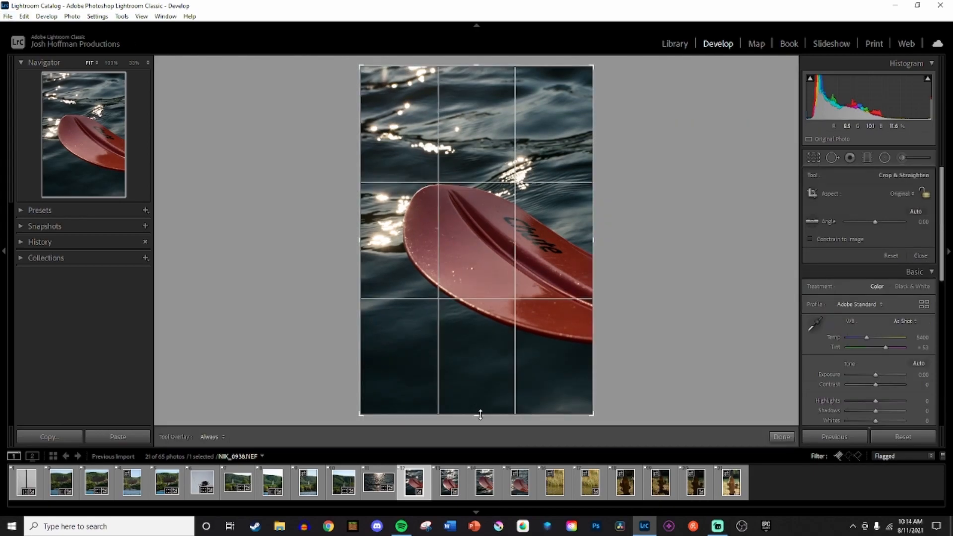
pyautogui.click(781, 438)
# - Export the cropped paddle photo NIK_0938 to the Aug 08 folder
pyautogui.click(7, 16)
pyautogui.click(30, 149)
pyautogui.press('Return')
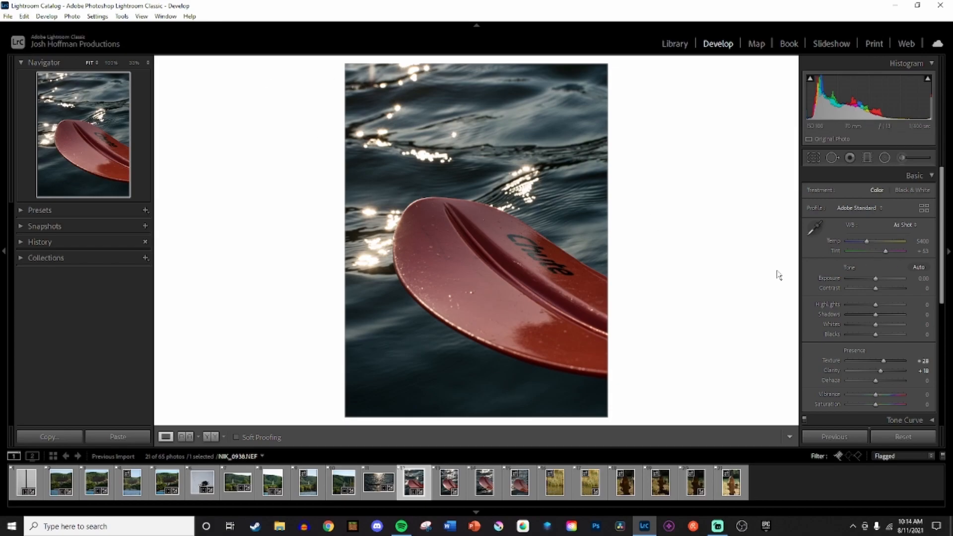
# - Reopen the paddle photo NIK_0940 and set Exposure +0.10, Contrast +18, Highlights -28, Shadows +19, Whites +12 and Blacks -21
pyautogui.press('Right')
pyautogui.press('Left')
pyautogui.press('Right')
pyautogui.press('Up')
pyautogui.press('Up')
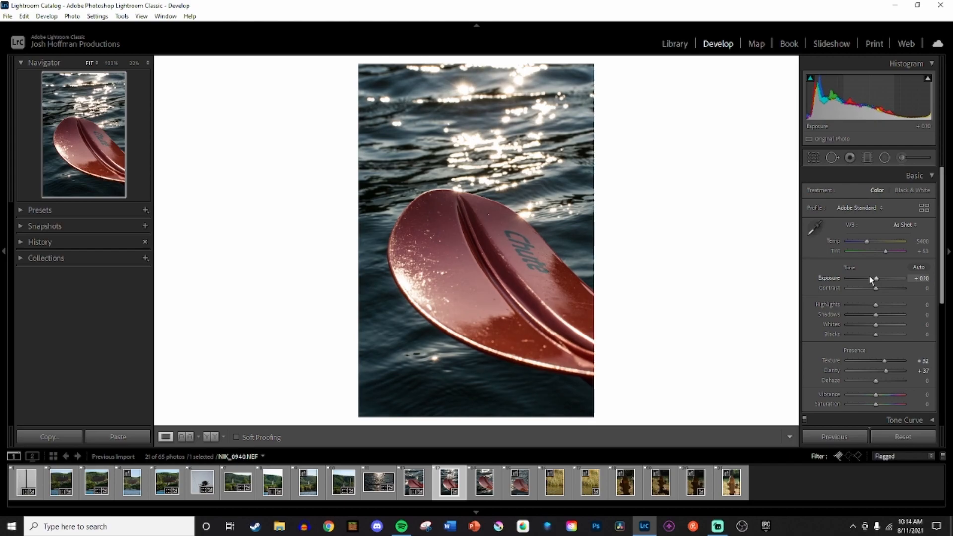
pyautogui.press('Up')
pyautogui.press('Up')
pyautogui.press('Up')
pyautogui.press('Up')
pyautogui.press('Up')
pyautogui.press('Up')
pyautogui.press('Up')
pyautogui.press('Up')
pyautogui.press('Up')
pyautogui.press('Up')
pyautogui.press('Up')
pyautogui.press('Up')
pyautogui.press('Up')
pyautogui.press('Up')
pyautogui.press('Up')
pyautogui.press('Up')
pyautogui.press('Up')
pyautogui.press('Up')
pyautogui.press('Up')
pyautogui.press('Up')
pyautogui.press('Up')
pyautogui.press('Up')
pyautogui.hotkey('ctrl', 'z')
pyautogui.moveTo(875, 305); pyautogui.dragTo(870, 334)
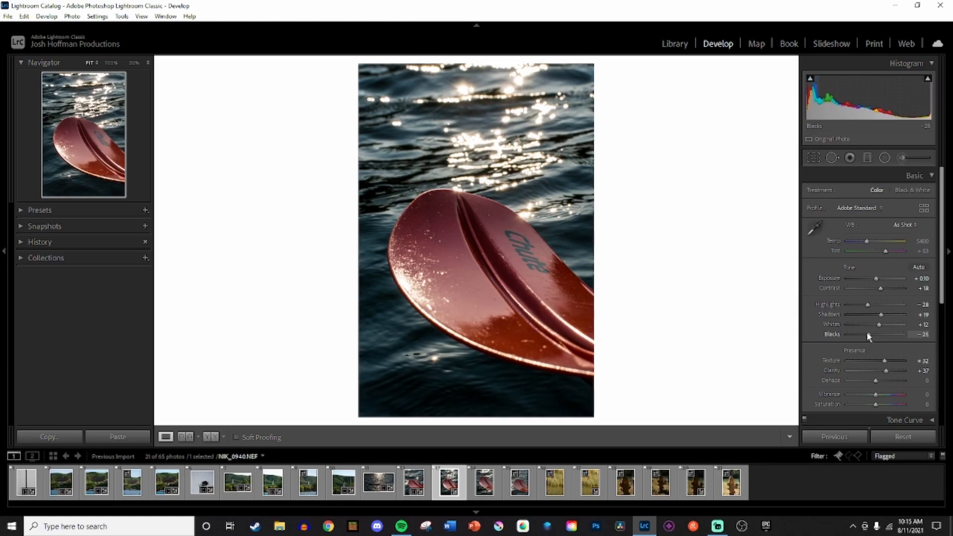
pyautogui.scroll(-1, 869, 333)
# - Export NIK_0940 again to the Aug 08 folder under the custom name Aug 08-13
pyautogui.hotkey('ctrl', 'shift', 'e')
pyautogui.click(499, 386)
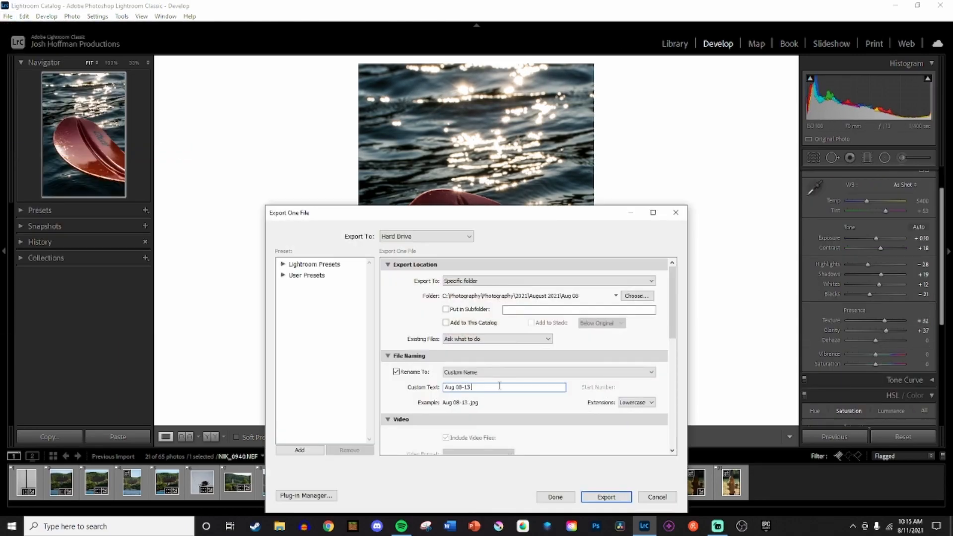
pyautogui.press('Return')
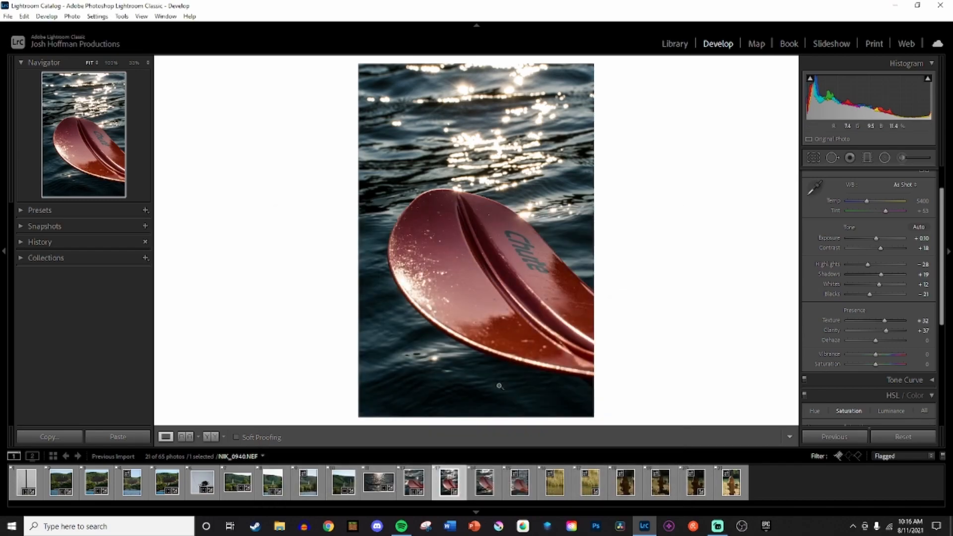
# - Open the reeds photo NIK_0953 and crop off its upper edge and the water along the bottom
pyautogui.press('Right')
pyautogui.press('Right')
pyautogui.press('Right')
pyautogui.press('Right')
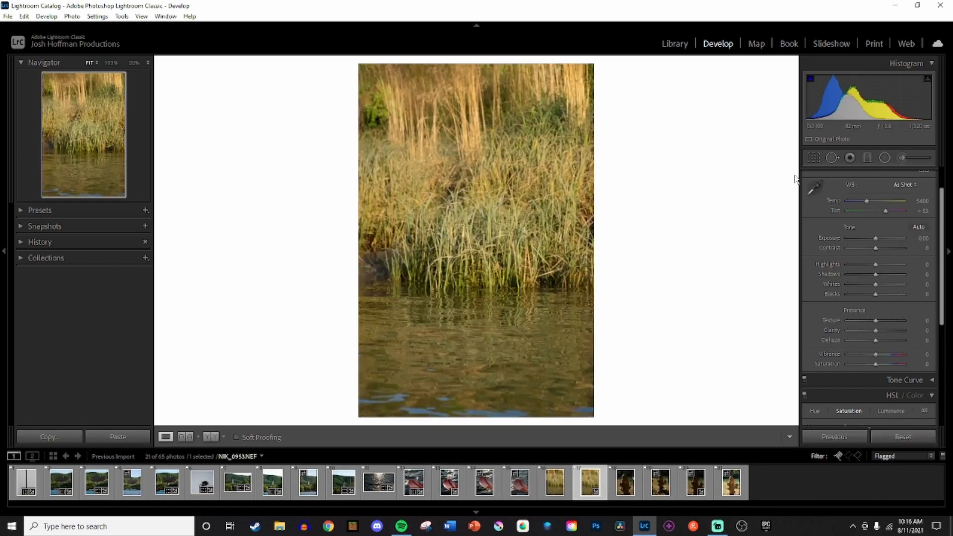
pyautogui.press('r')
pyautogui.moveTo(476, 400); pyautogui.dragTo(482, 389)
pyautogui.press('Return')
# - Set NIK_0953 to Exposure -0.29, Contrast +10, Highlights -16, Shadows +19, Whites +4 and Blacks -5
pyautogui.scroll(-3, 883, 347)
pyautogui.scroll(3, 878, 268)
pyautogui.scroll(-3, 874, 281)
pyautogui.scroll(1, 873, 290)
pyautogui.scroll(3, 884, 305)
pyautogui.moveTo(883, 305); pyautogui.dragTo(870, 323)
pyautogui.scroll(-1, 876, 326)
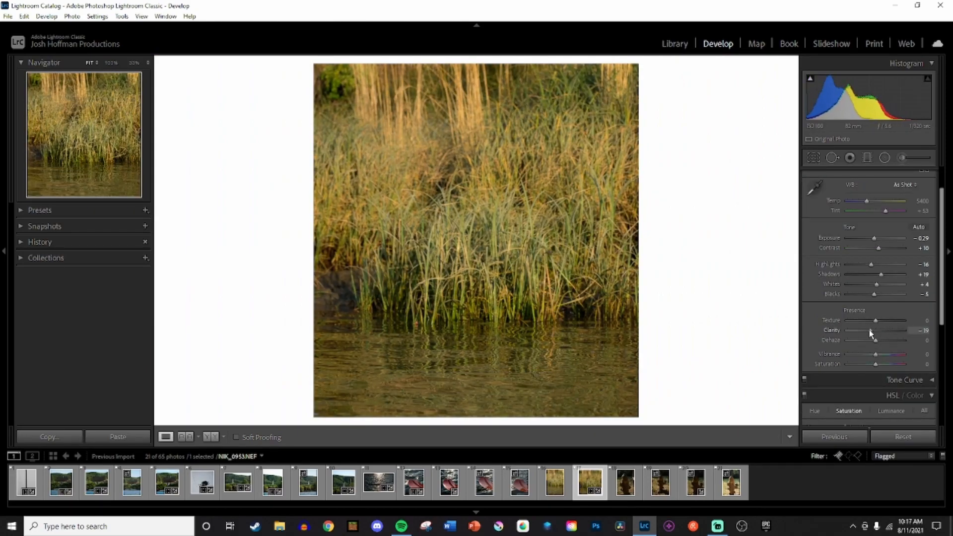
# - Set the HSL saturation of NIK_0953 to Orange -18, Yellow -5, Green +28, Aqua +15 and Blue +10
pyautogui.scroll(-4, 878, 347)
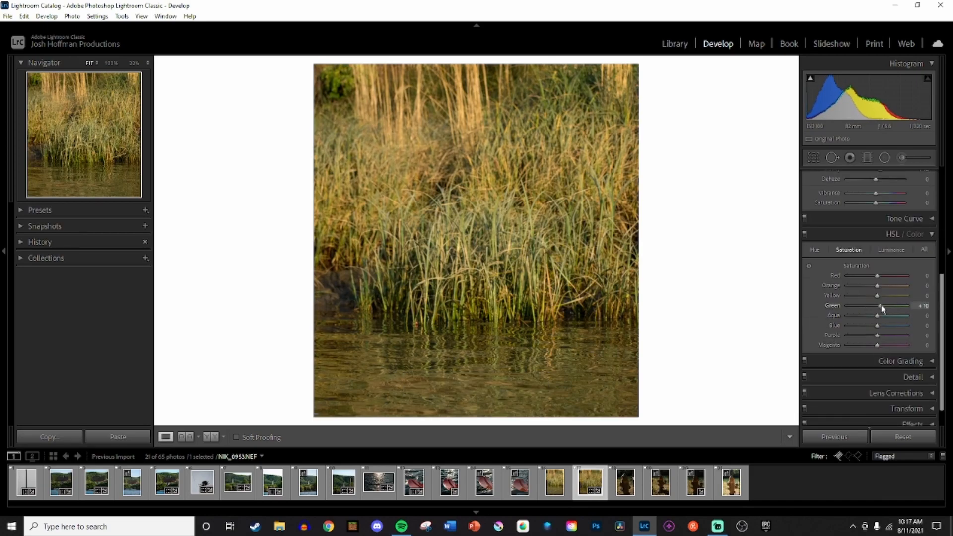
pyautogui.moveTo(877, 286); pyautogui.dragTo(869, 286)
pyautogui.moveTo(878, 295); pyautogui.dragTo(885, 305)
# - Set the HSL luminance of NIK_0953 to Orange +15, Yellow +8, Green +18 and Aqua -22
pyautogui.moveTo(873, 295); pyautogui.dragTo(881, 286)
pyautogui.moveTo(876, 295); pyautogui.dragTo(879, 296)
pyautogui.moveTo(877, 305); pyautogui.dragTo(870, 317)
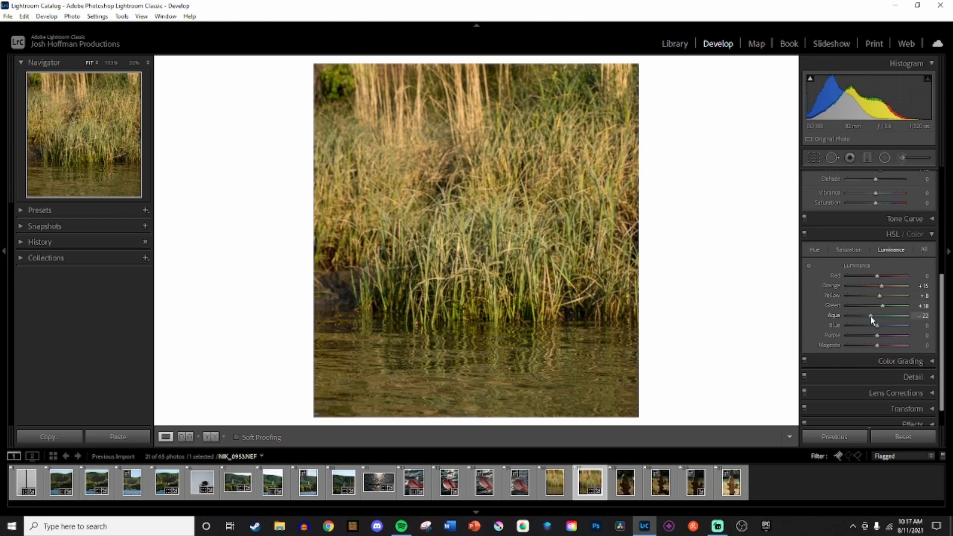
# - Export the reeds photo NIK_0953 to the Aug 08 folder with an updated custom file name
pyautogui.hotkey('ctrl', 'alt', 'shift', 's')
pyautogui.hotkey('ctrl', 'shift', 'e')
pyautogui.doubleClick(466, 387)
pyautogui.press('Return')
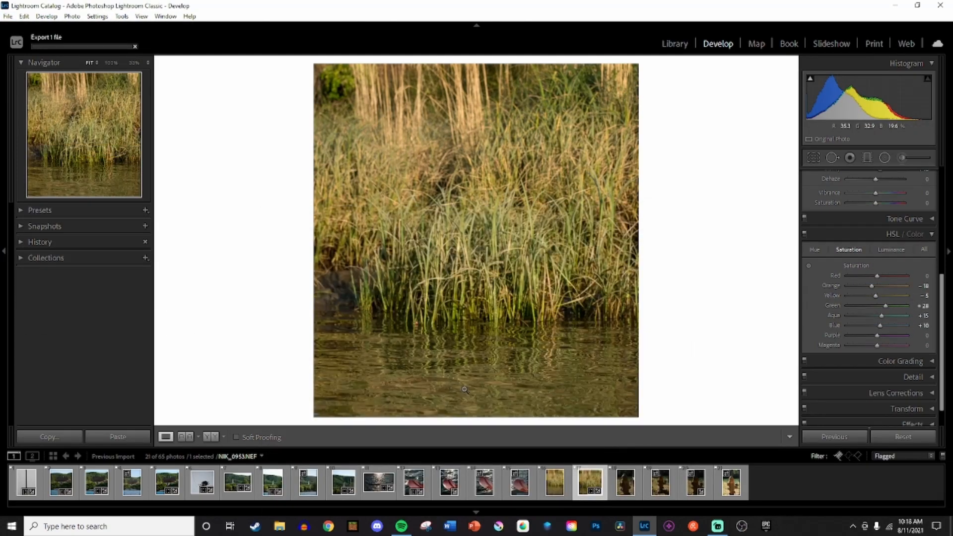
# - Open the carved fish photo NIK_0955 and set Exposure +0.30, Contrast +10, Highlights +23, Shadows +14, Whites +37 and Blacks +26
pyautogui.press('Right')
pyautogui.press('Right')
pyautogui.press('Right')
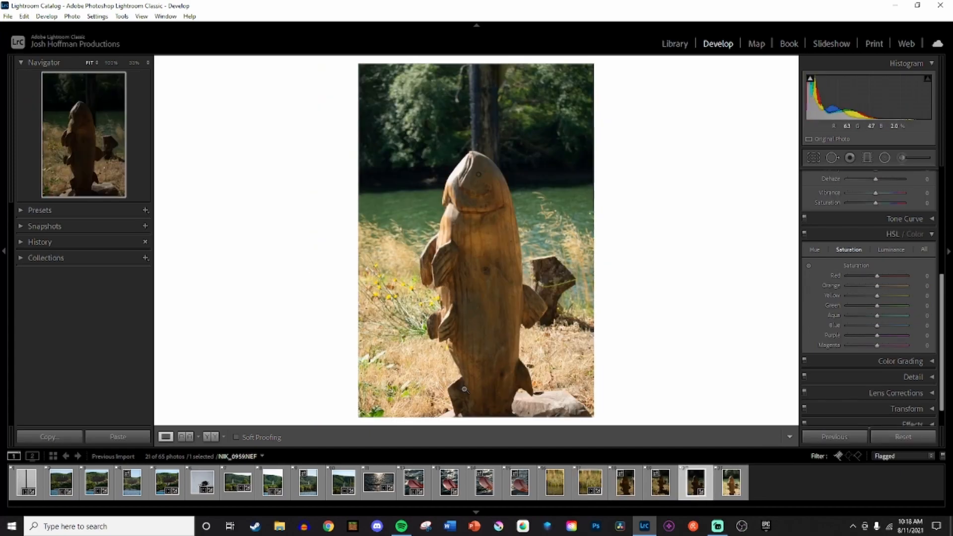
pyautogui.press('Left')
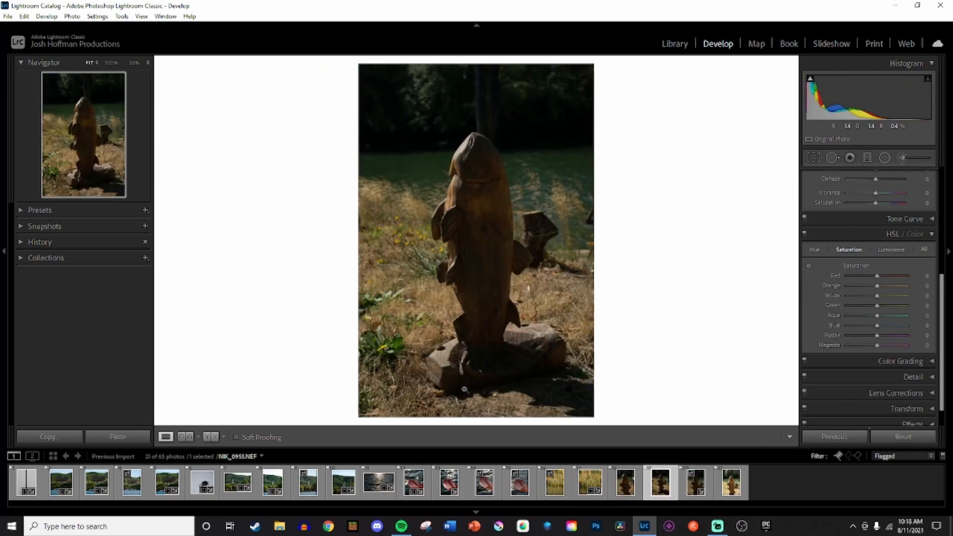
pyautogui.scroll(5, 866, 271)
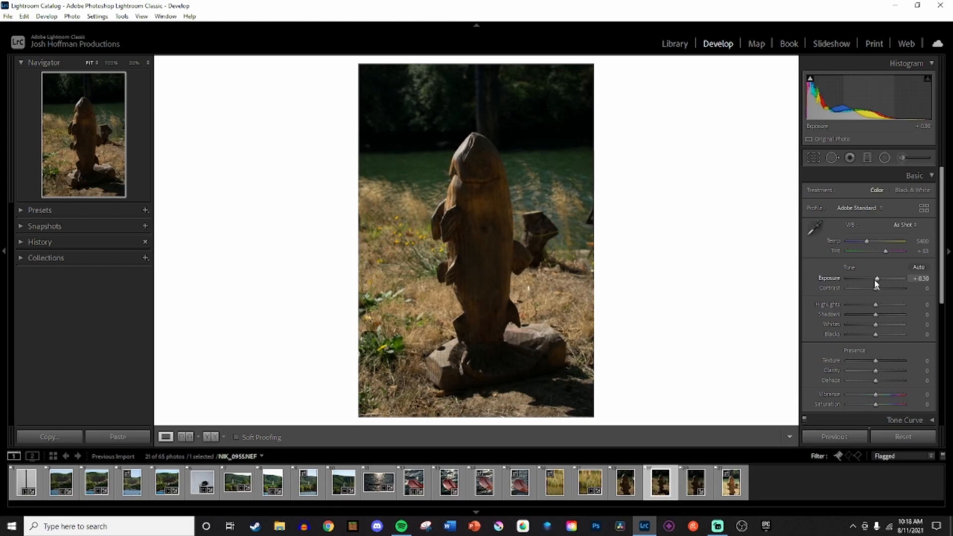
pyautogui.scroll(2, 876, 287)
pyautogui.scroll(8, 875, 302)
pyautogui.scroll(-9, 875, 301)
pyautogui.scroll(3, 876, 312)
pyautogui.scroll(-1, 879, 304)
pyautogui.scroll(5, 875, 322)
pyautogui.scroll(5, 882, 333)
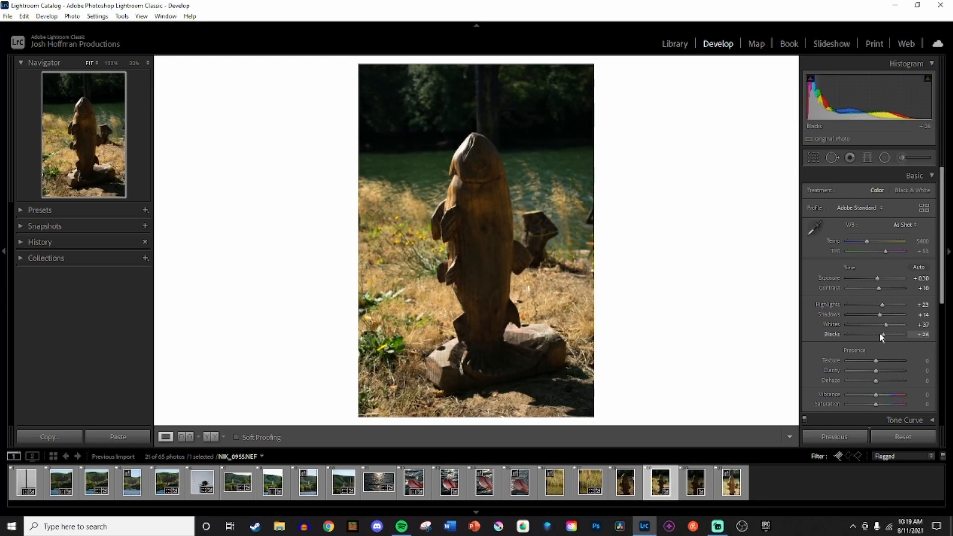
# - Set Texture to +11 and Clarity to +18 for the carved fish photo NIK_0955 and adjust its HSL colors
pyautogui.scroll(-2, 885, 360)
pyautogui.scroll(5, 882, 371)
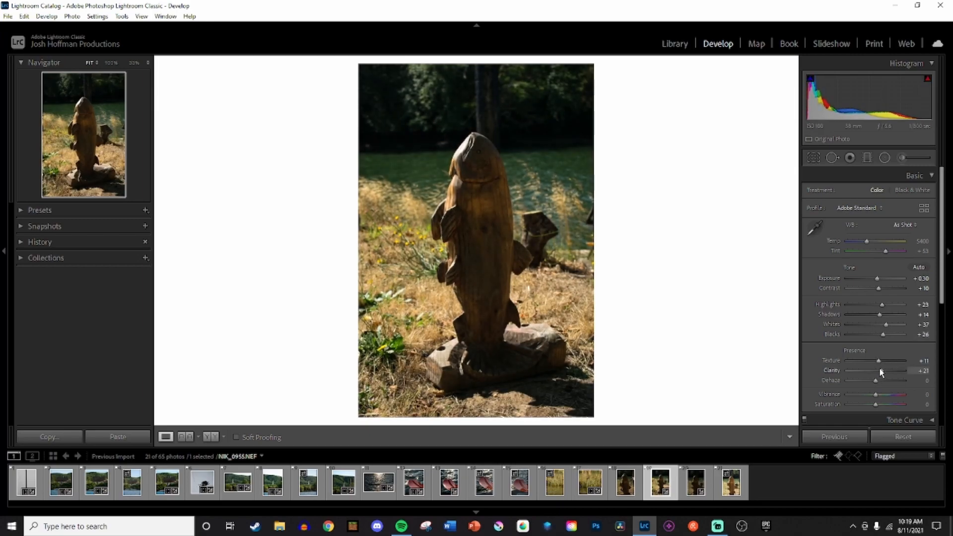
pyautogui.scroll(-5, 883, 330)
pyautogui.doubleClick(837, 346)
pyautogui.click(891, 289)
pyautogui.click(848, 289)
# - Set Highlights to +37 and Whites to -33 for NIK_0955, and export it to the Aug 08 folder with a custom file name
pyautogui.scroll(4, 877, 330)
pyautogui.moveTo(879, 264); pyautogui.dragTo(866, 284)
pyautogui.hotkey('ctrl', 'shift', 'e')
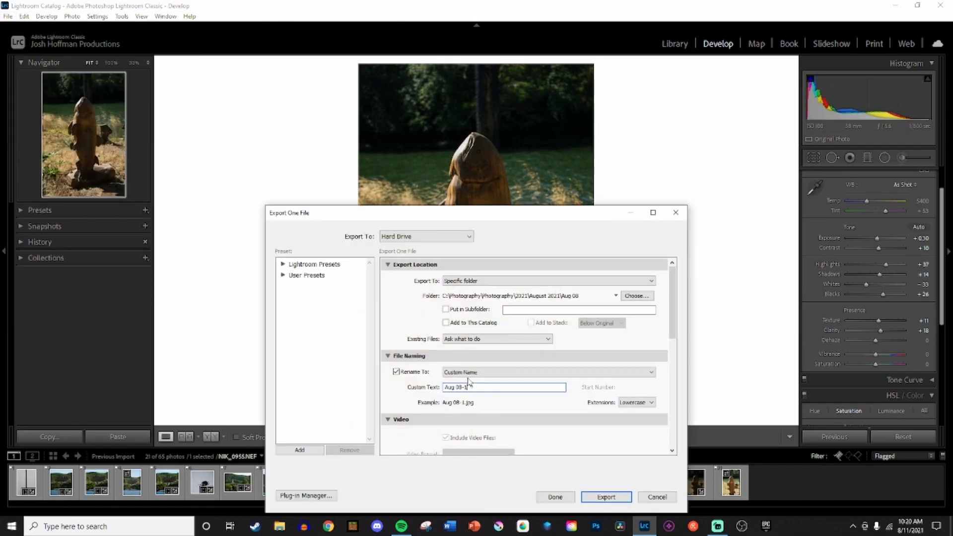
pyautogui.press('Return')
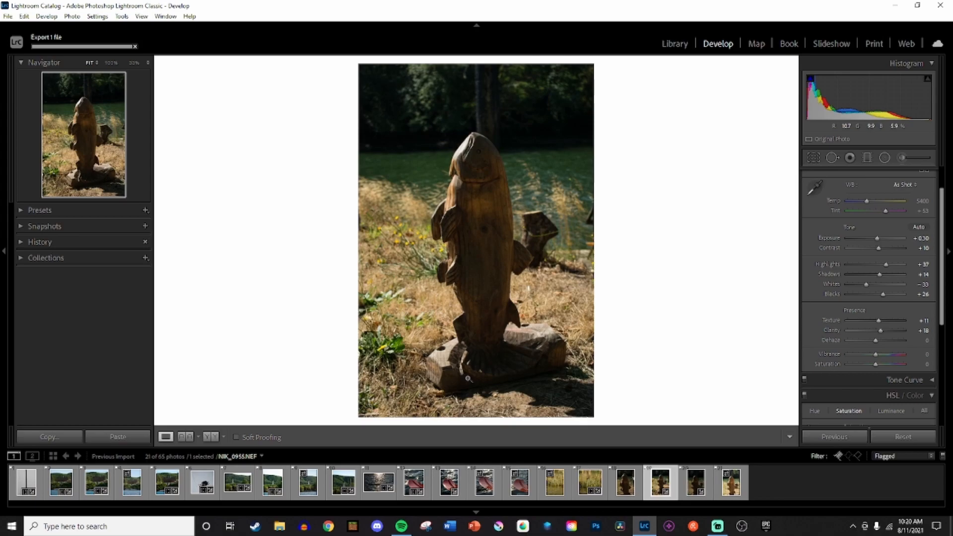
# - Open the next carved fish photo and set Exposure +0.44, Contrast +11, Highlights -4, Shadows +18, Whites +30, Blacks +21, Texture +44 and Clarity +9
pyautogui.press('Right')
pyautogui.press('r')
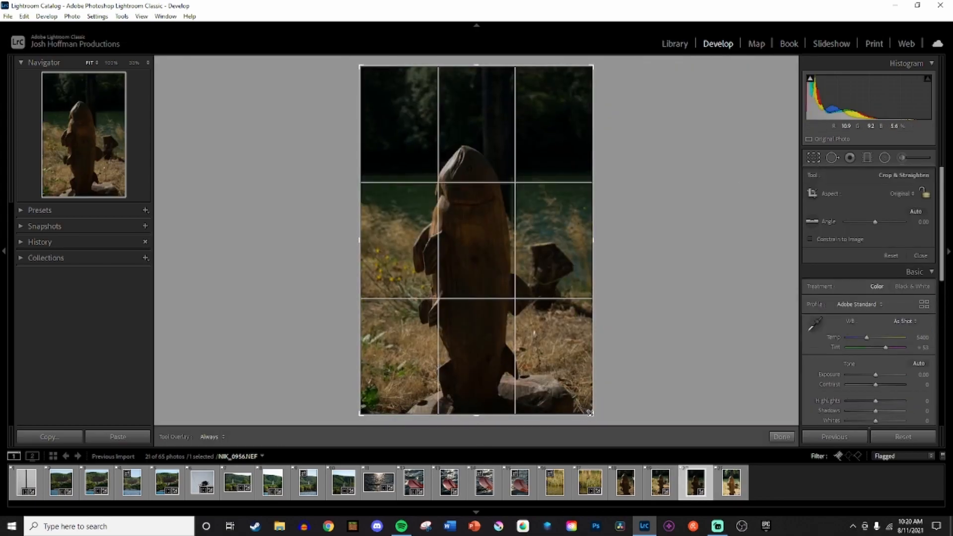
pyautogui.press('r')
pyautogui.moveTo(876, 278); pyautogui.dragTo(887, 368)
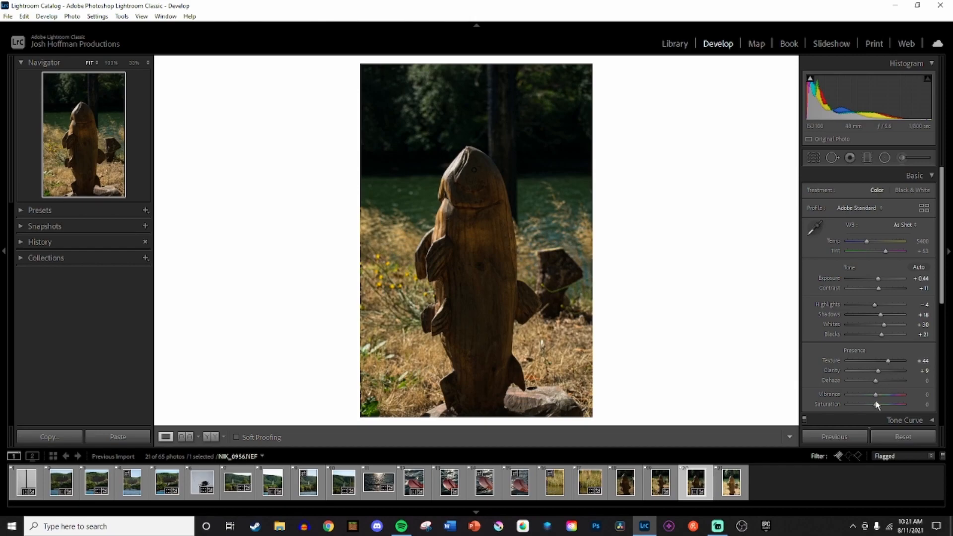
# - Set the HSL Yellow saturation of the carved fish photo NIK_0956 to +8
pyautogui.scroll(-4, 874, 392)
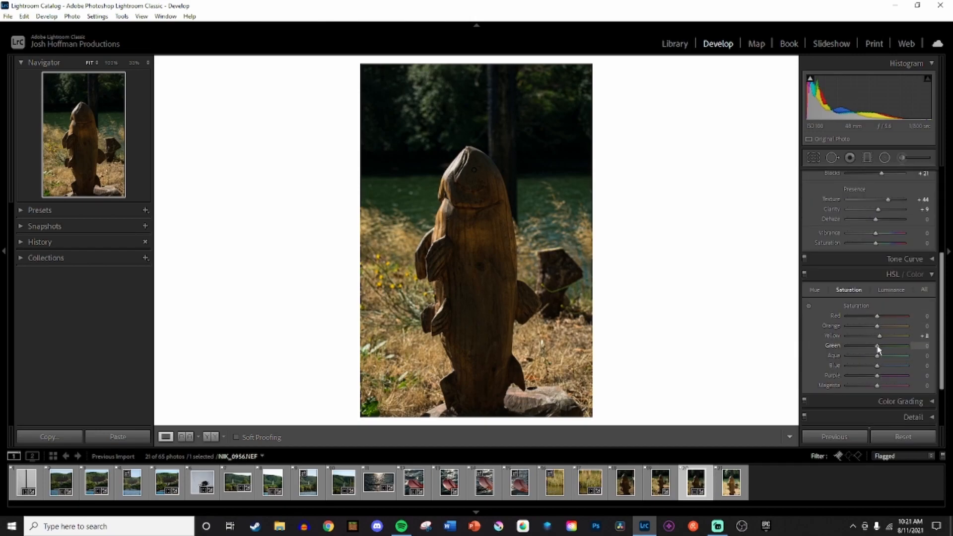
pyautogui.hotkey('ctrl', 'alt', 'shift', 'l')
pyautogui.moveTo(877, 327); pyautogui.dragTo(880, 345)
pyautogui.click(8, 16)
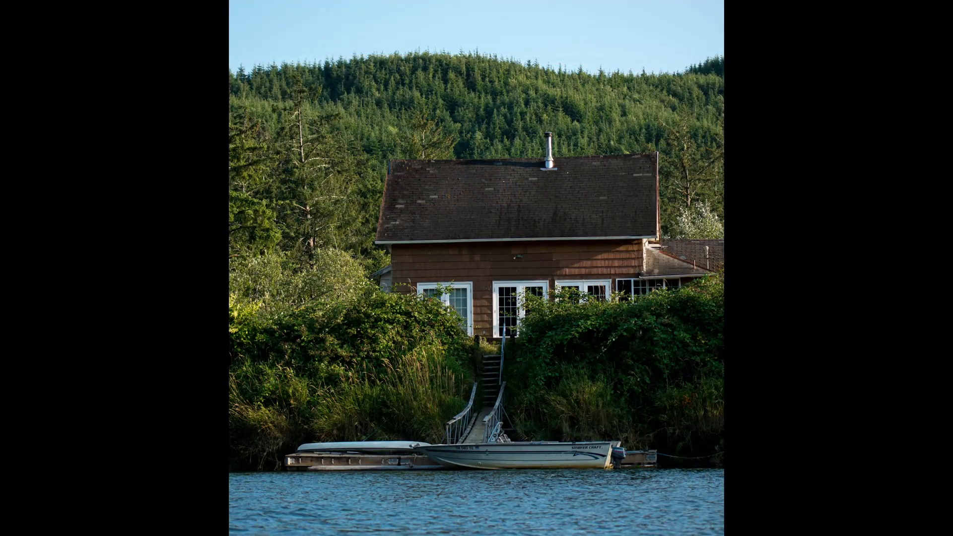